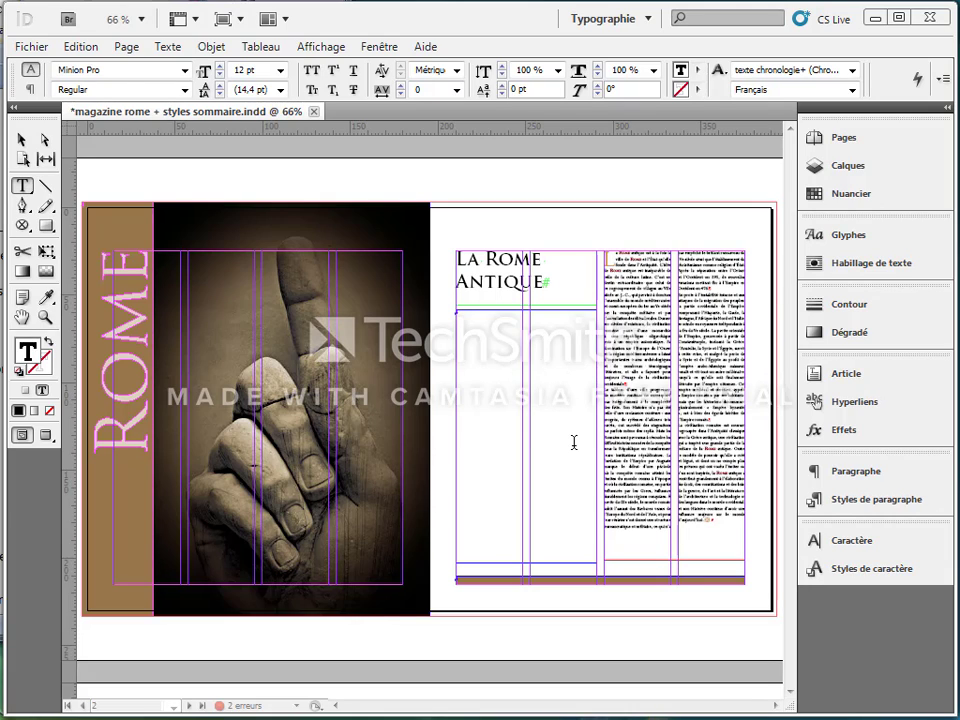
- Examine which paragraph styles are applied to the article heading, the part title and the chapter title across the magazine spreads
left_click(791, 455)
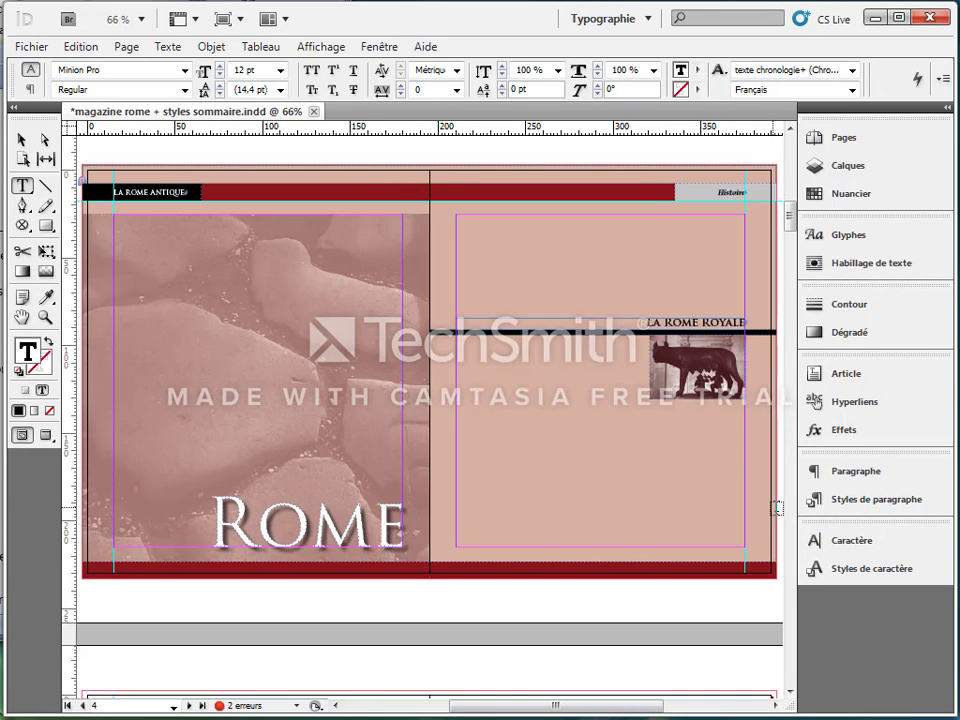
left_click(791, 514)
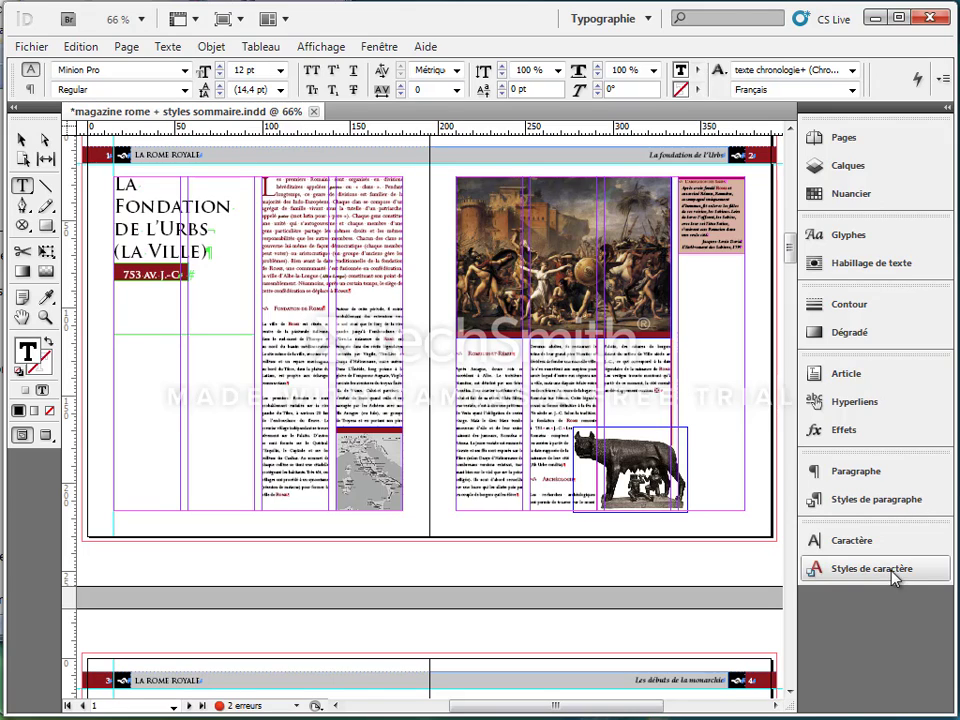
left_click(867, 505)
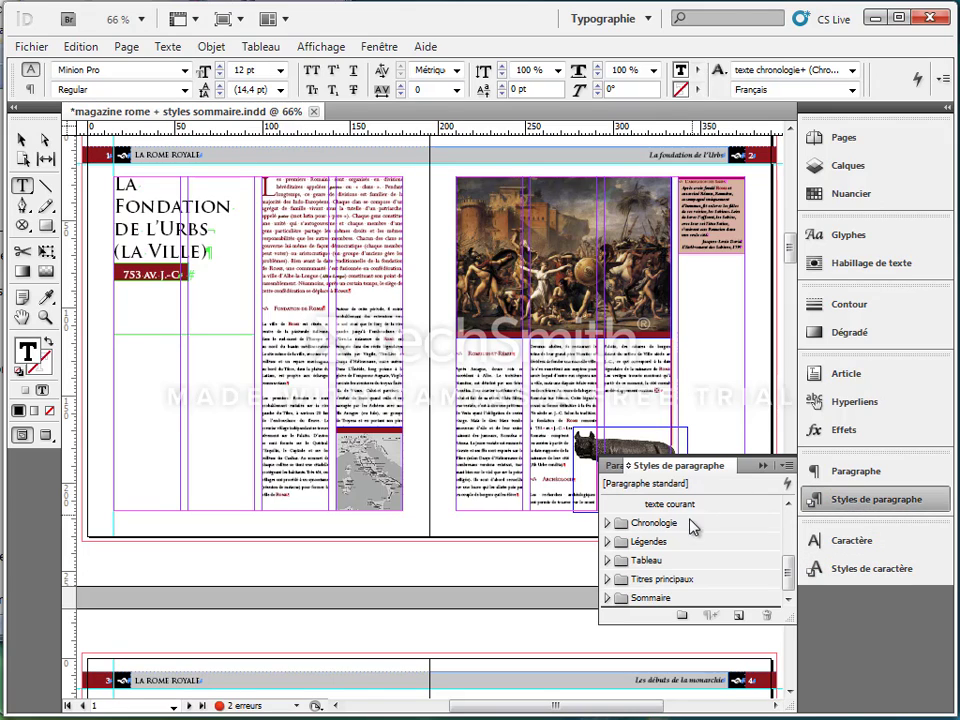
left_click(478, 354)
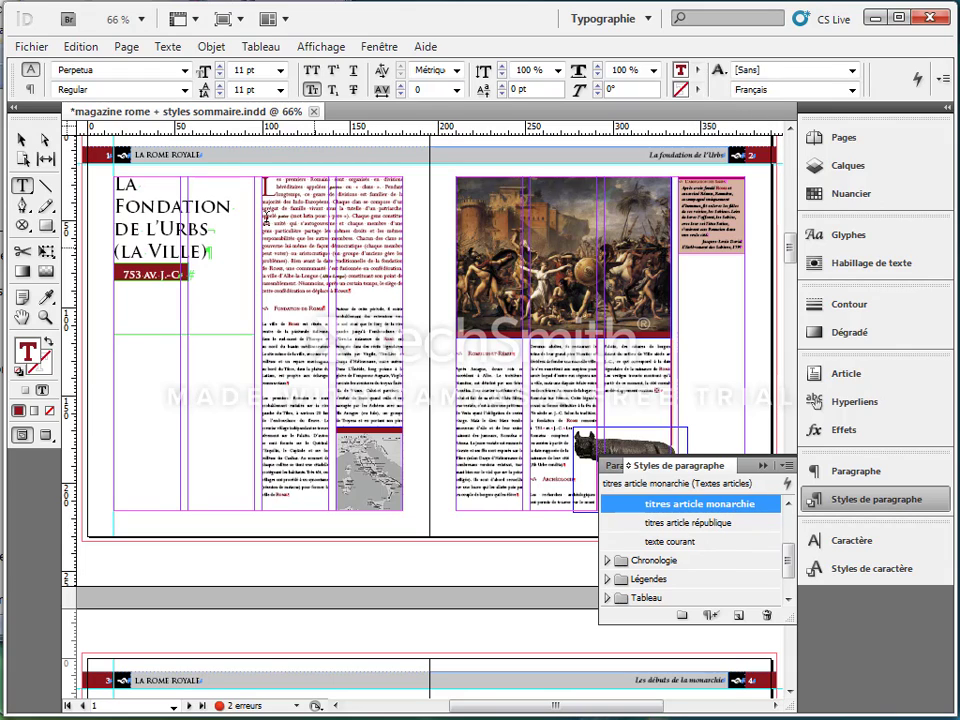
left_click(140, 210)
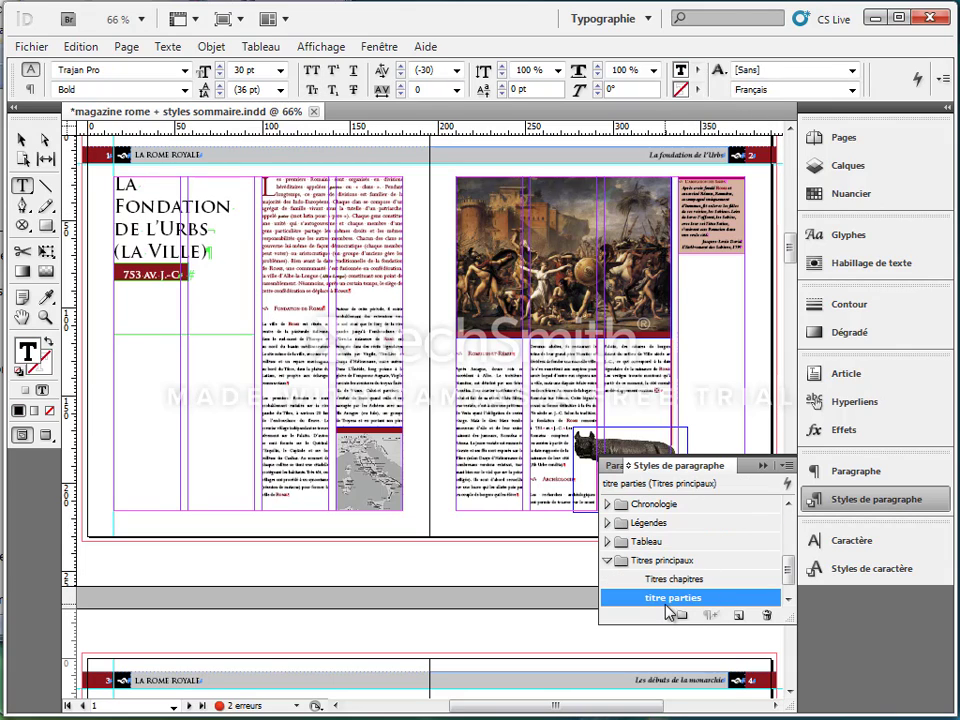
left_click(791, 191)
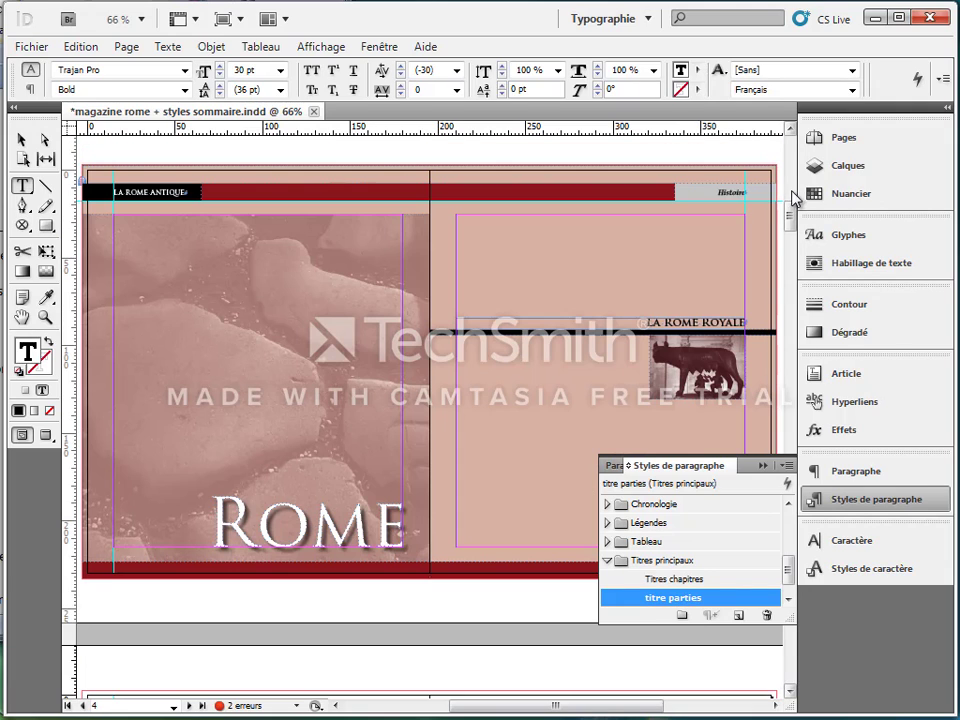
left_click(694, 321)
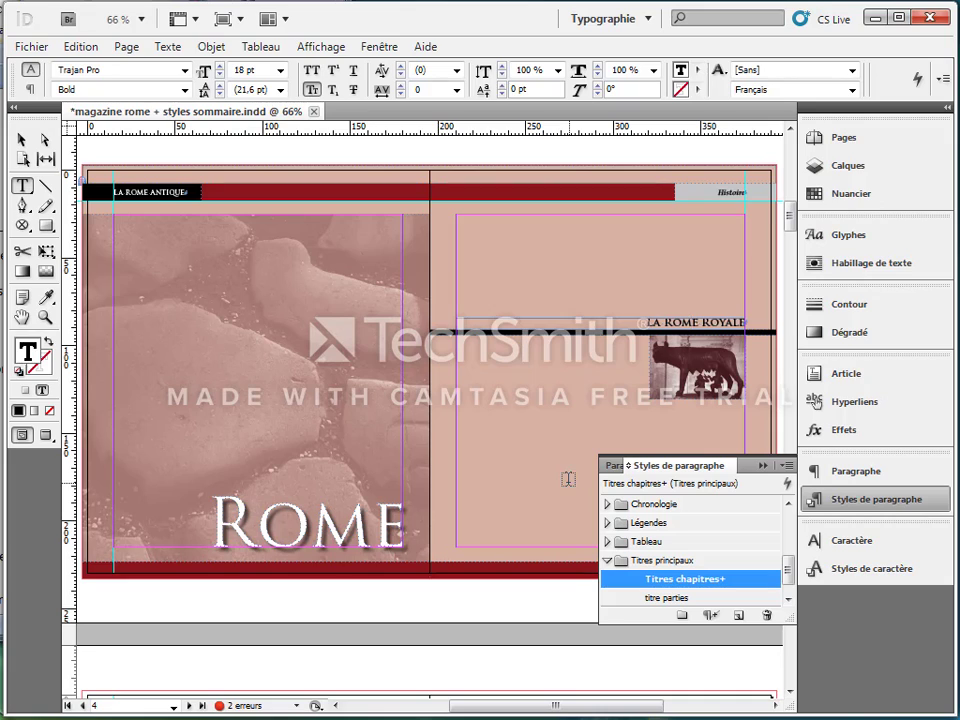
left_click_drag(790, 226, 792, 192)
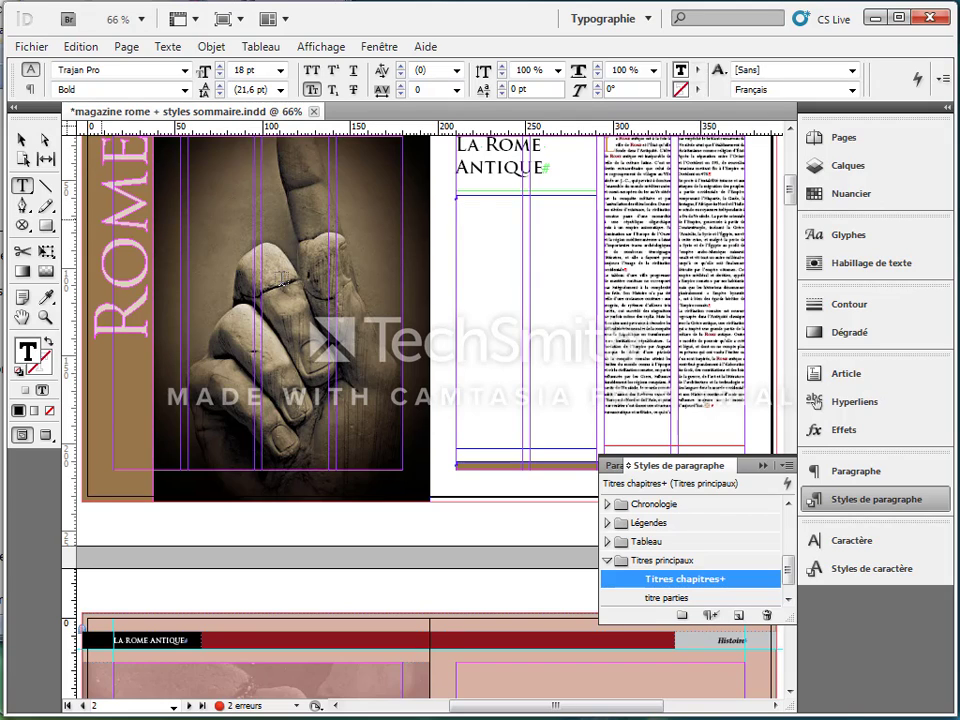
- Start a table of contents from page 2 and remove all paragraph styles from its included styles
left_click(486, 303)
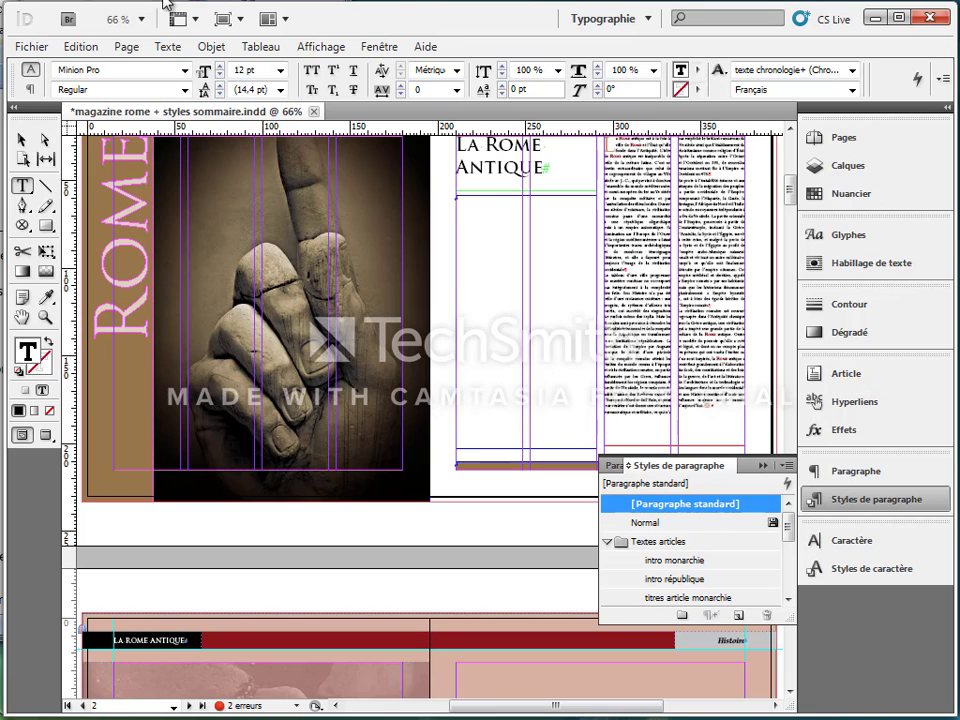
left_click(127, 48)
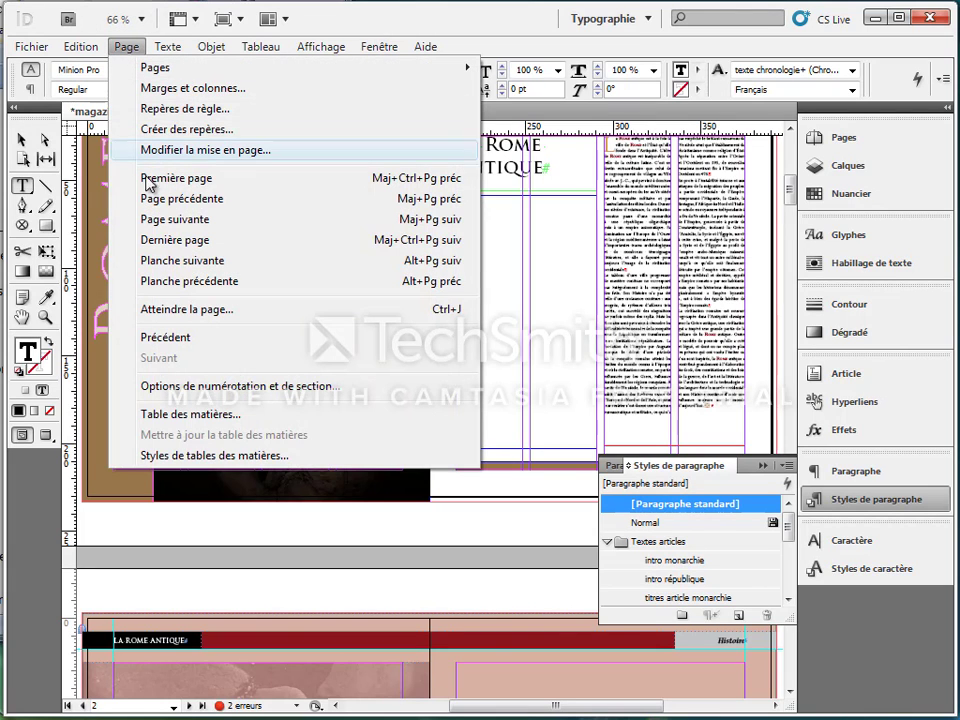
left_click(196, 418)
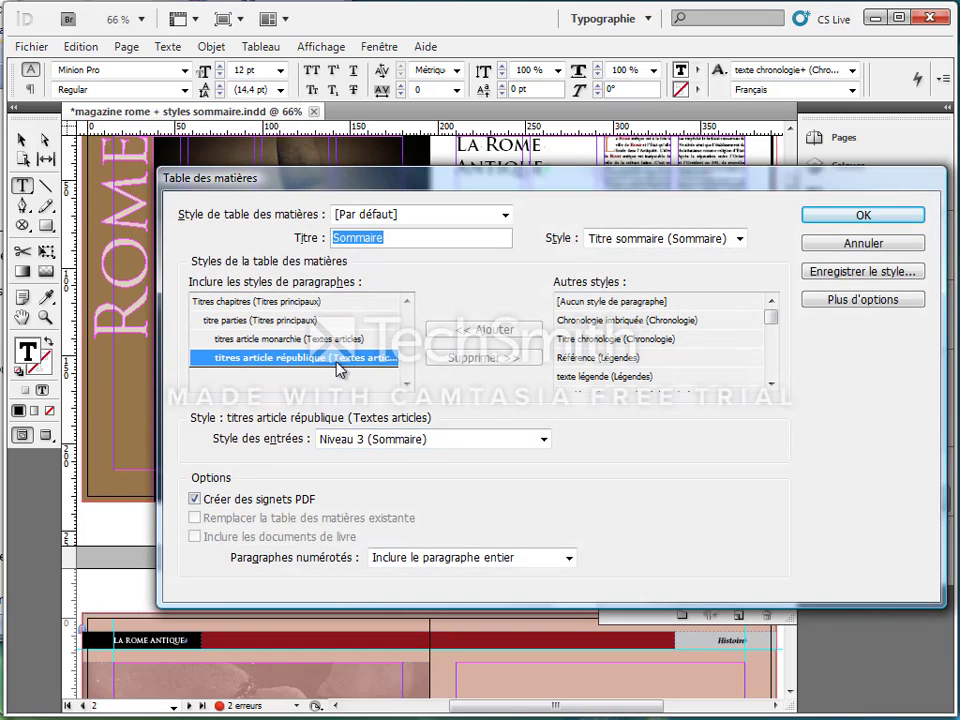
left_click(398, 358)
left_click(461, 358)
left_click(461, 358)
left_click(461, 358)
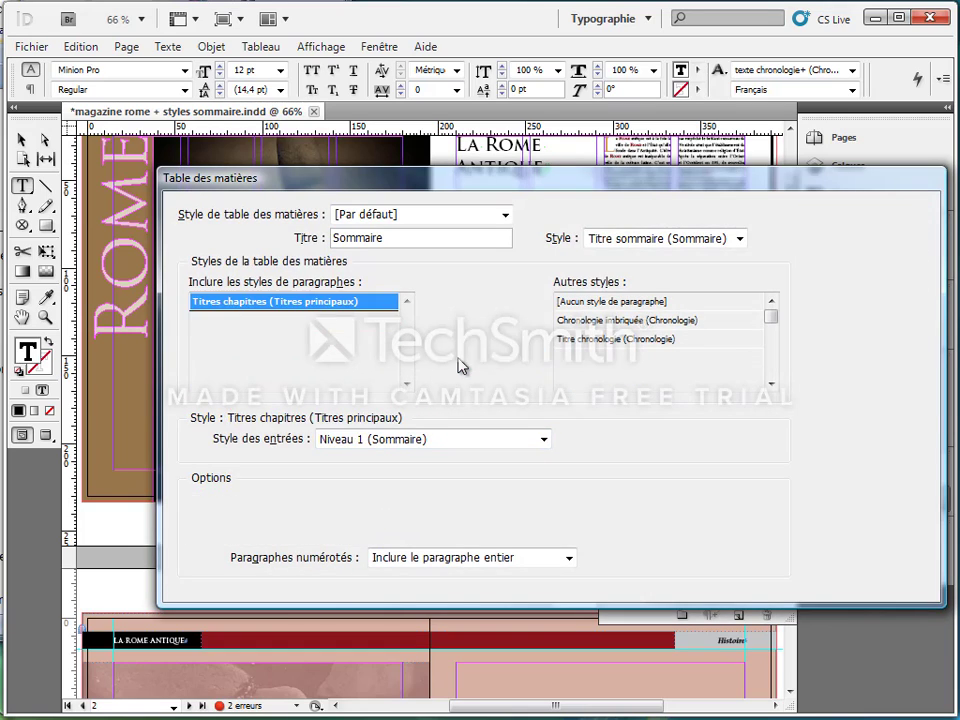
left_click(459, 360)
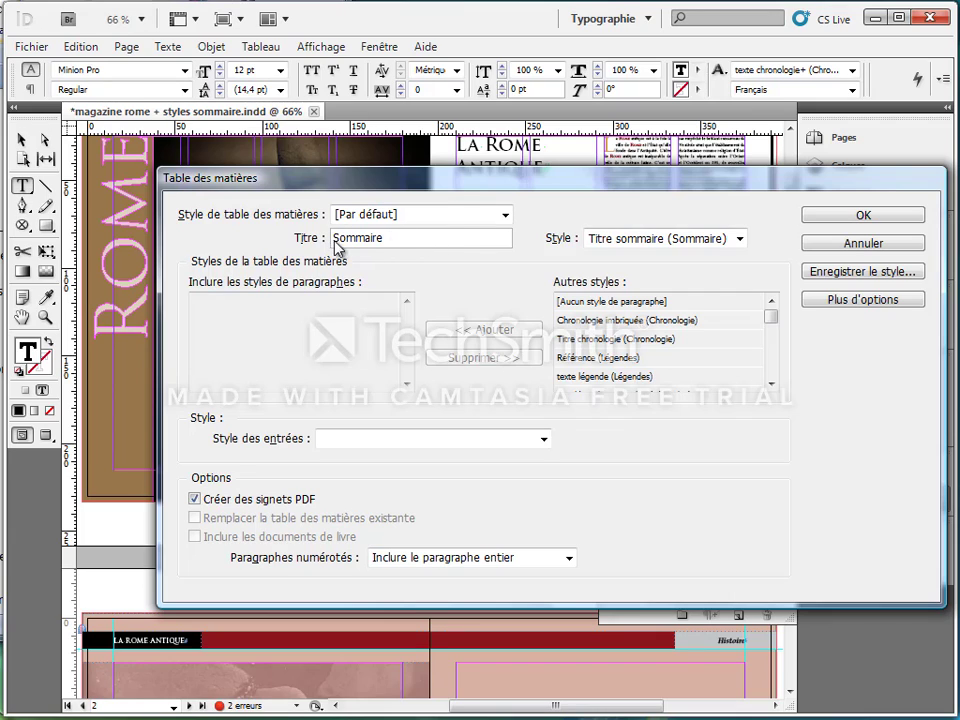
- Title the table of contents "Table des matières" and assign the Titre sommaire style to that title
left_click_drag(383, 241, 286, 235)
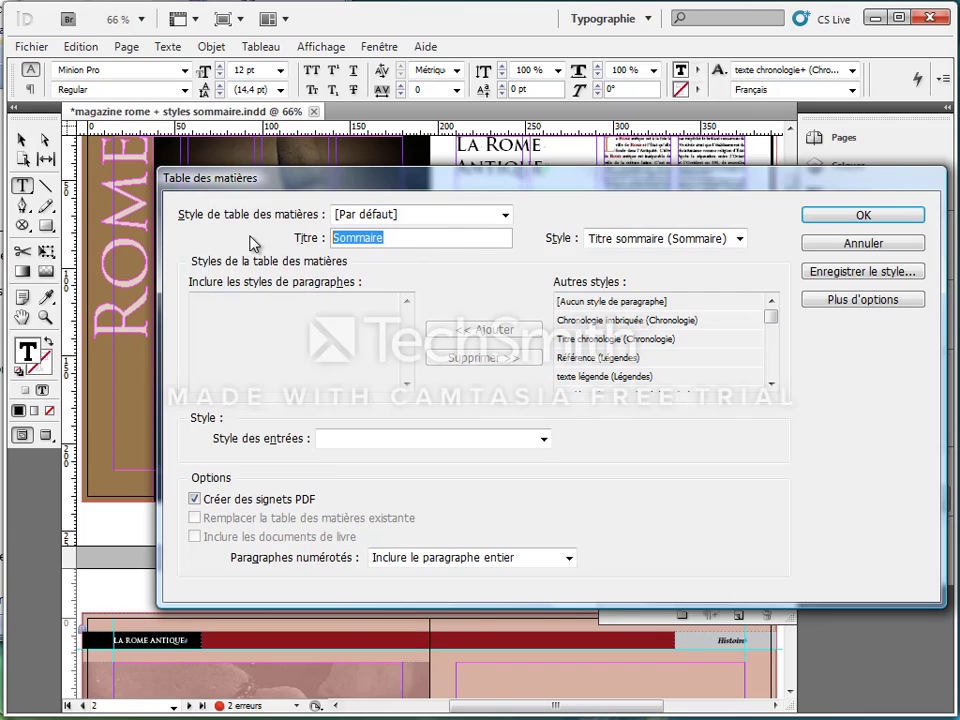
type("Table des matières")
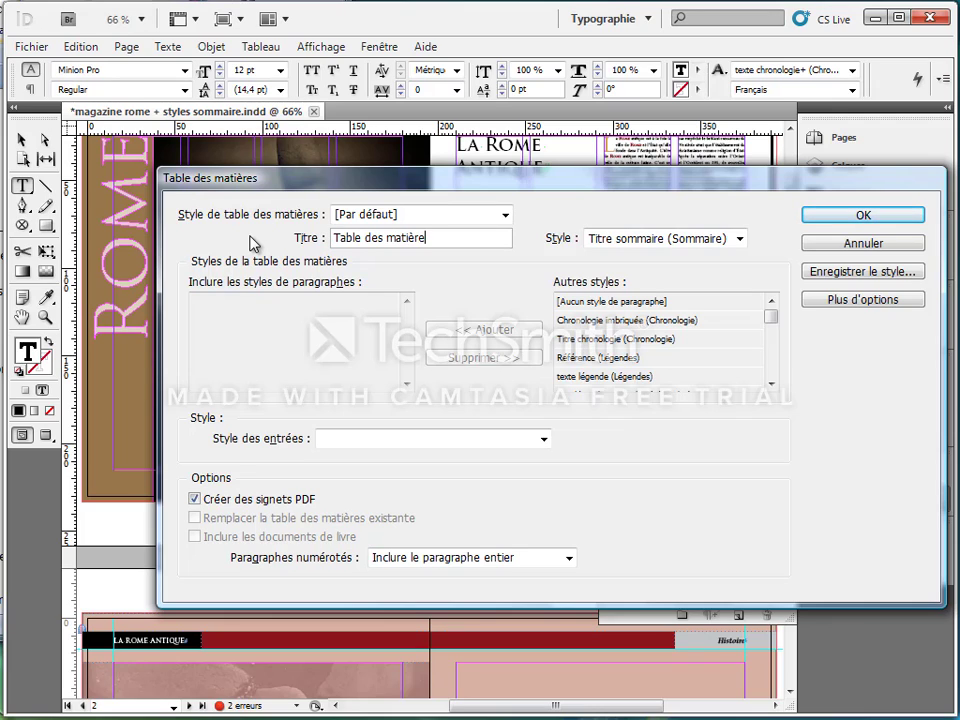
left_click(737, 240)
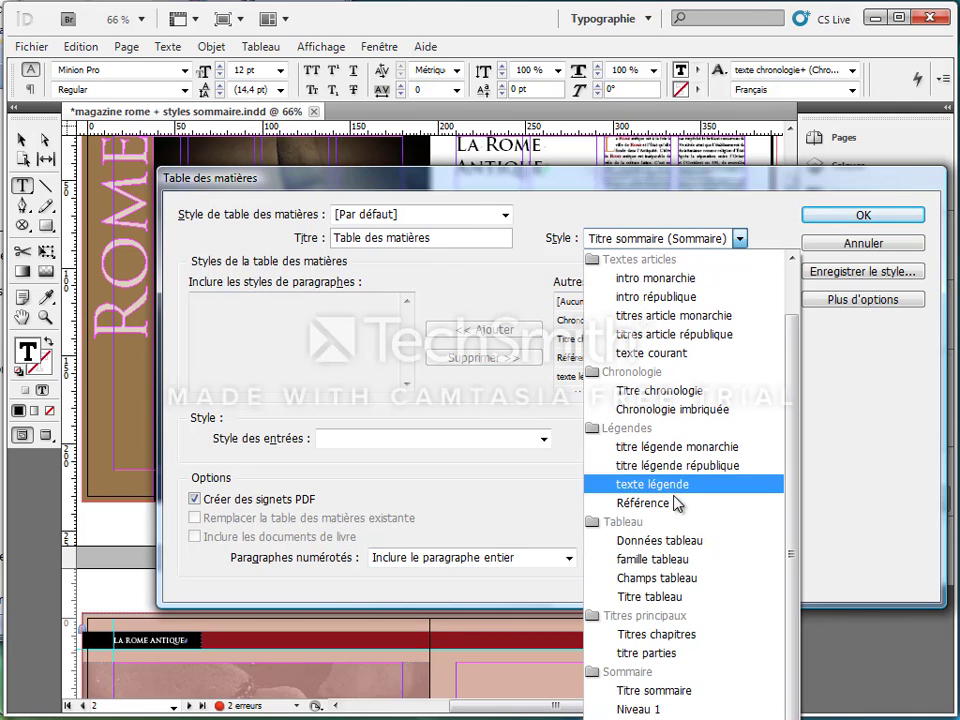
left_click(650, 690)
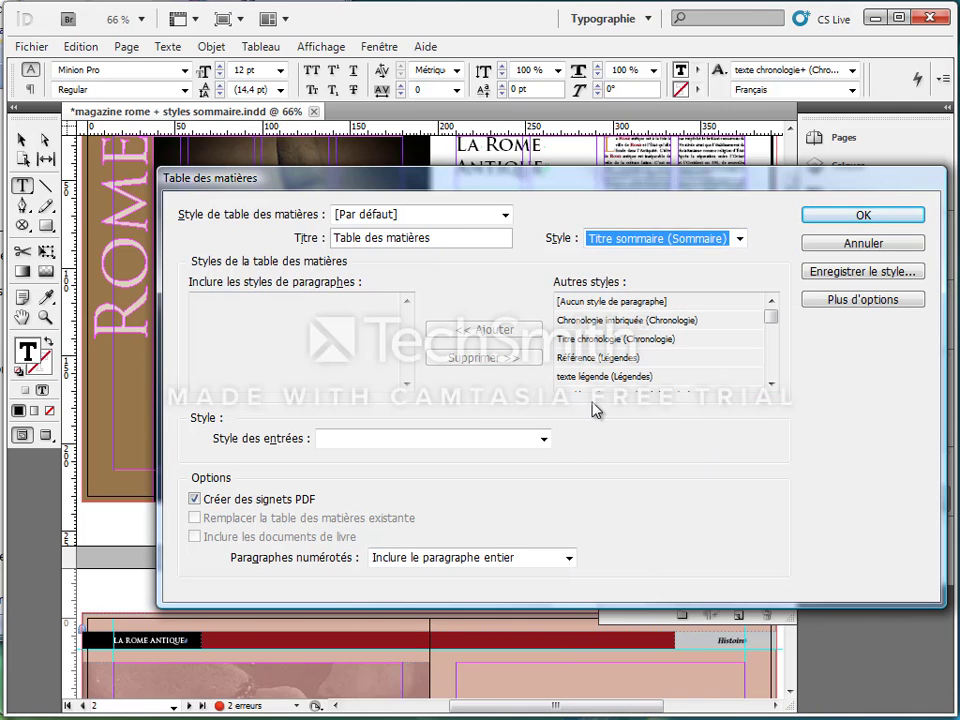
left_click(739, 240)
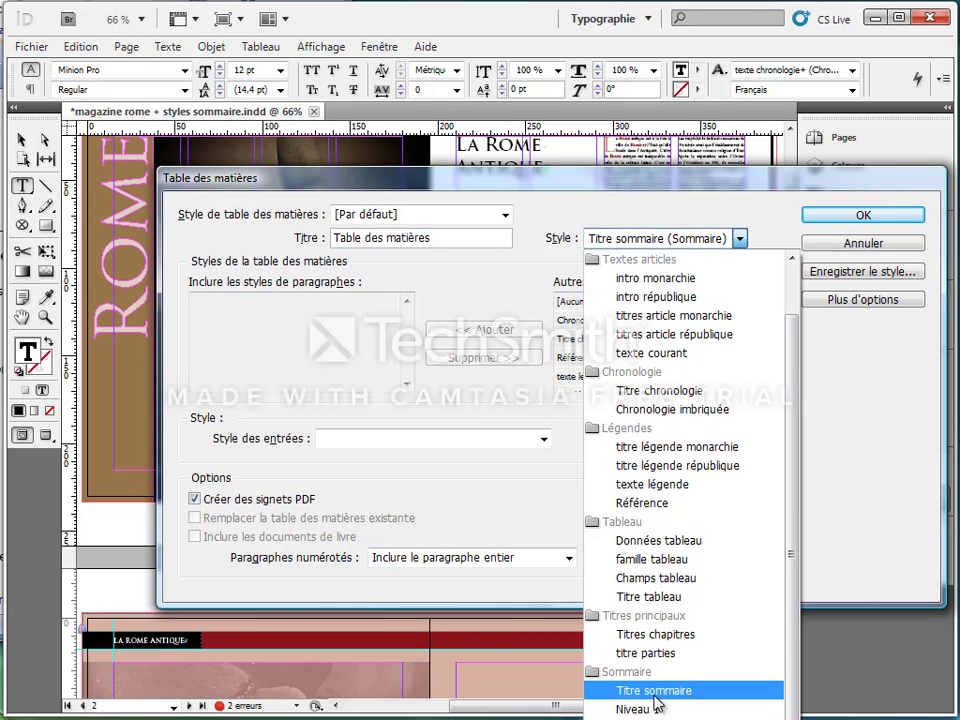
left_click(688, 180)
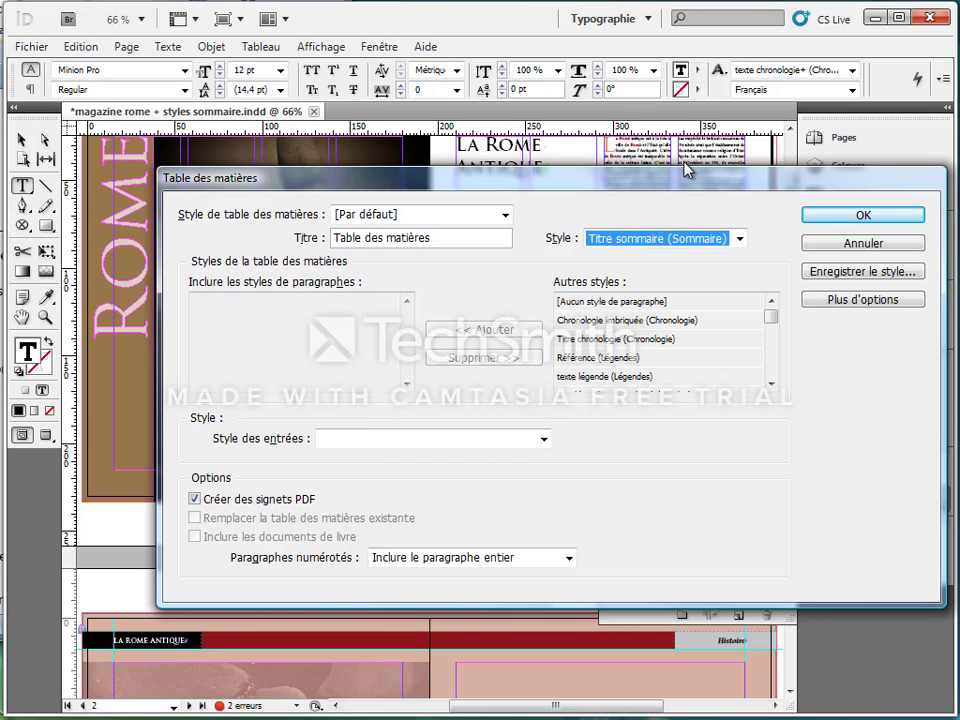
left_click_drag(688, 180, 683, 91)
left_click(735, 150)
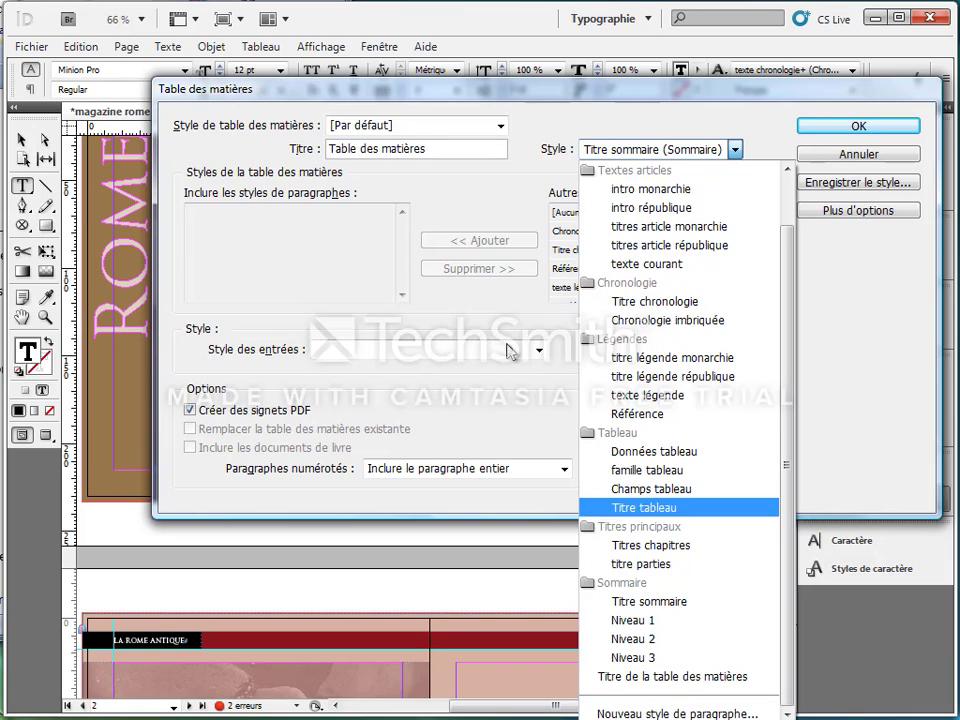
left_click(399, 304)
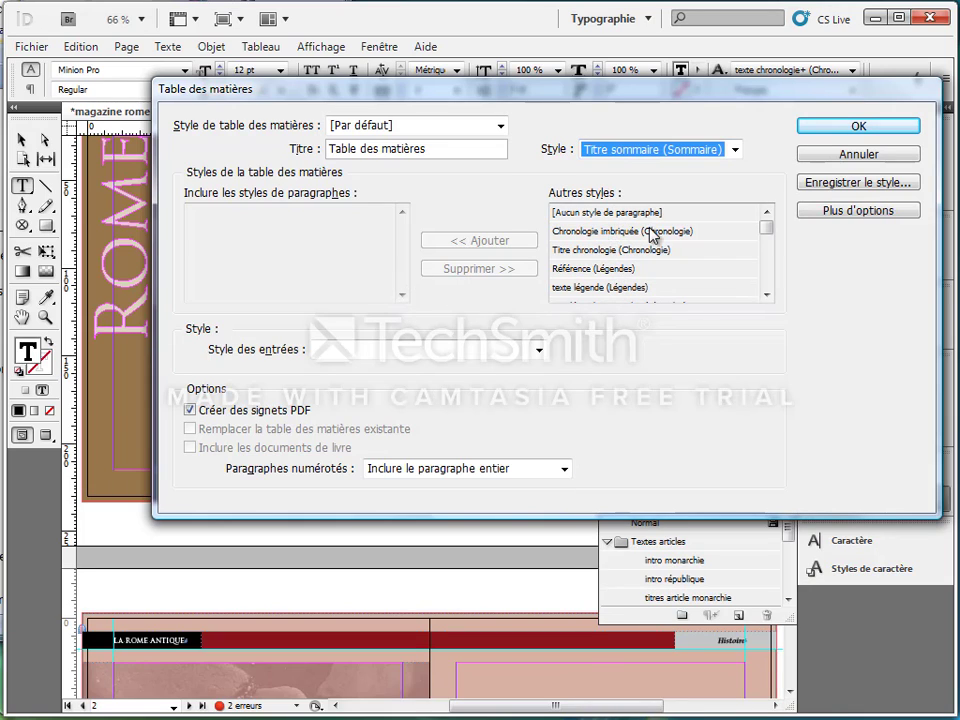
- Include the main title styles Titres chapitres and titre parties, in that order, in the table of contents
left_click(767, 295)
left_click(767, 295)
left_click(767, 295)
left_click(767, 295)
left_click(767, 295)
left_click(767, 295)
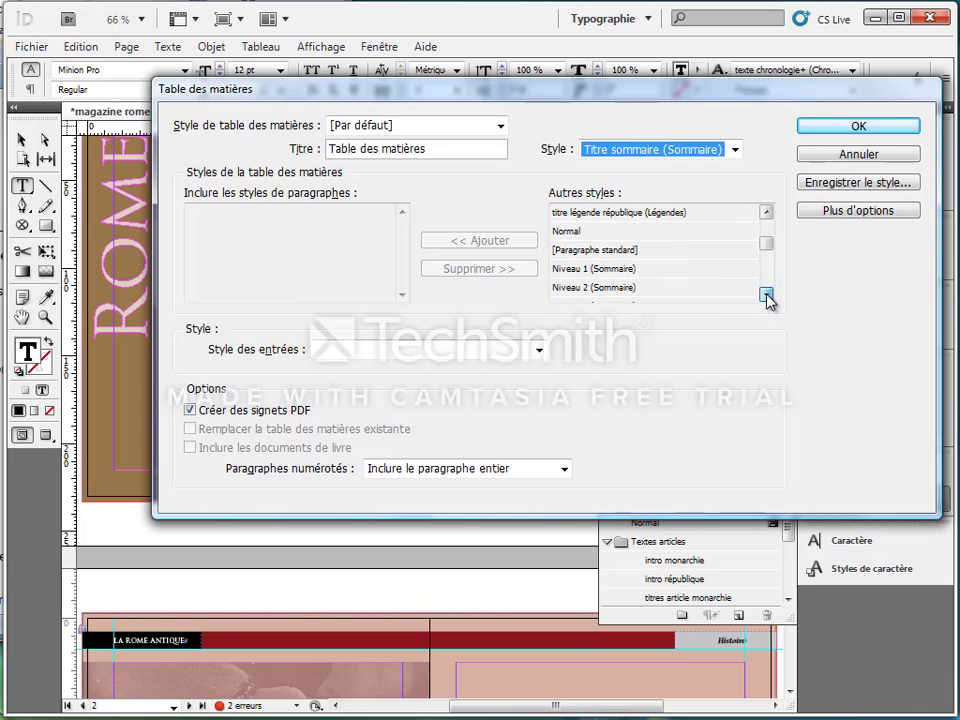
left_click(767, 295)
left_click(767, 295)
left_click(766, 295)
left_click(766, 295)
left_click(766, 295)
left_click(766, 295)
left_click(766, 295)
left_click(766, 295)
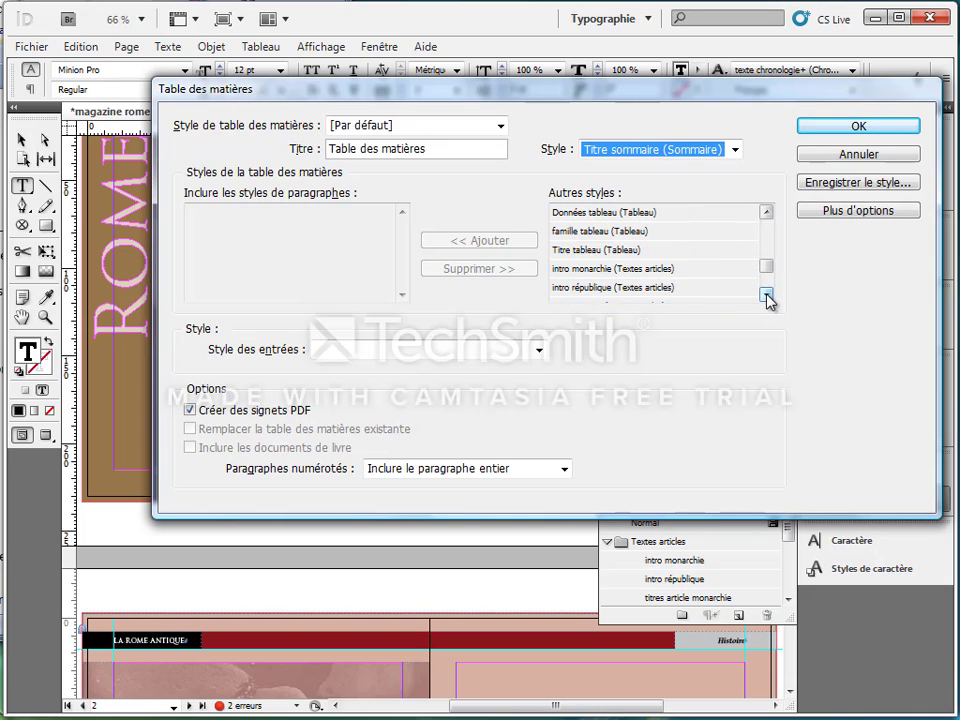
left_click(766, 295)
left_click(766, 295)
left_click(767, 295)
left_click(767, 295)
left_click(767, 295)
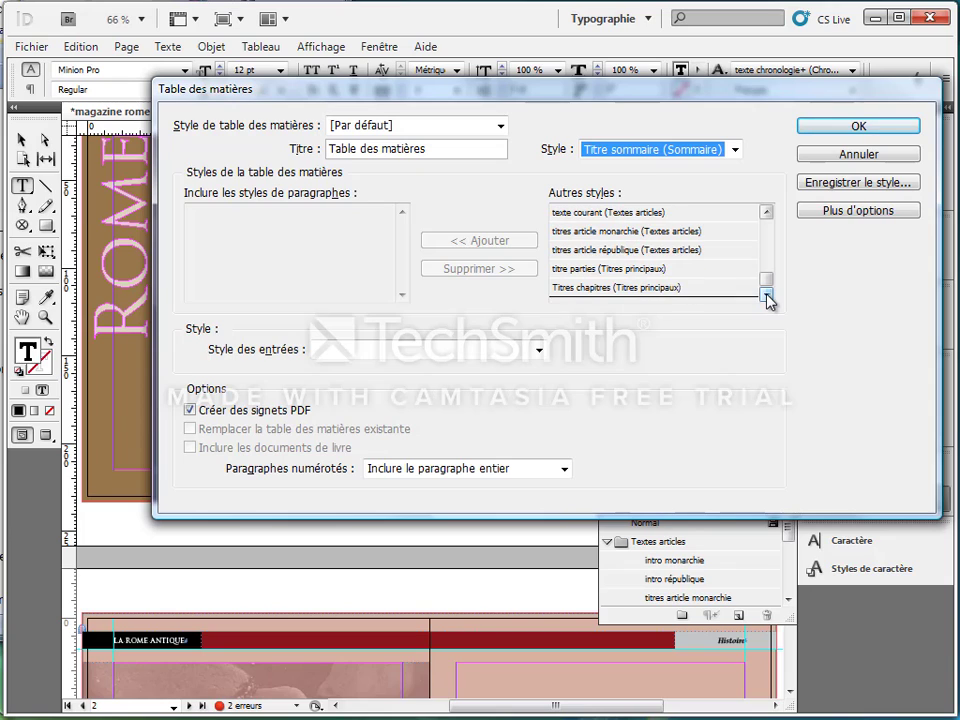
left_click(596, 289)
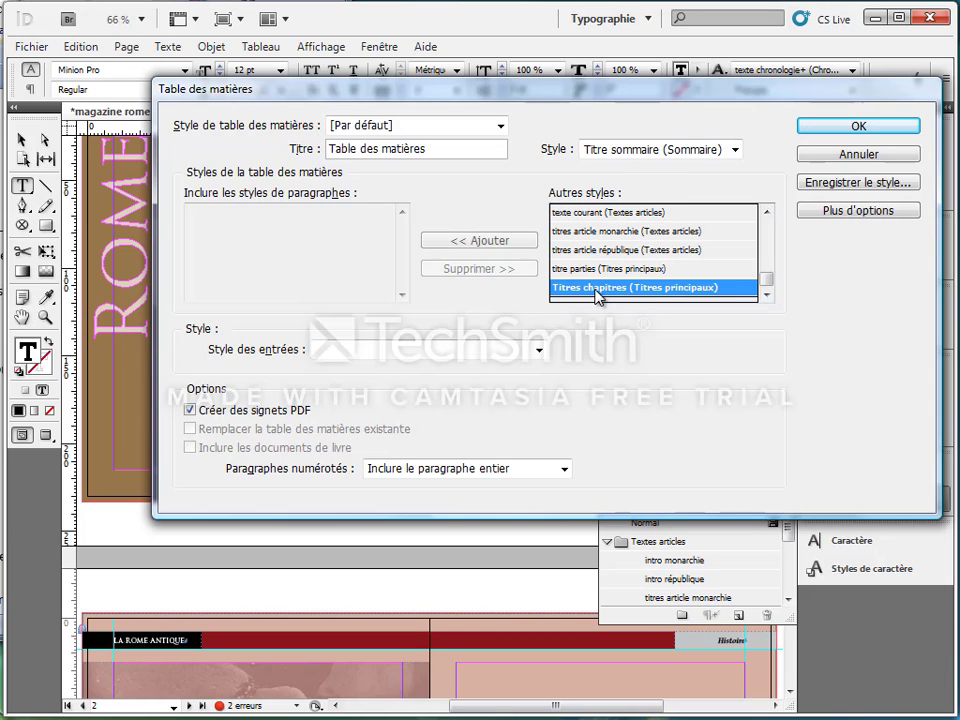
left_click(480, 242)
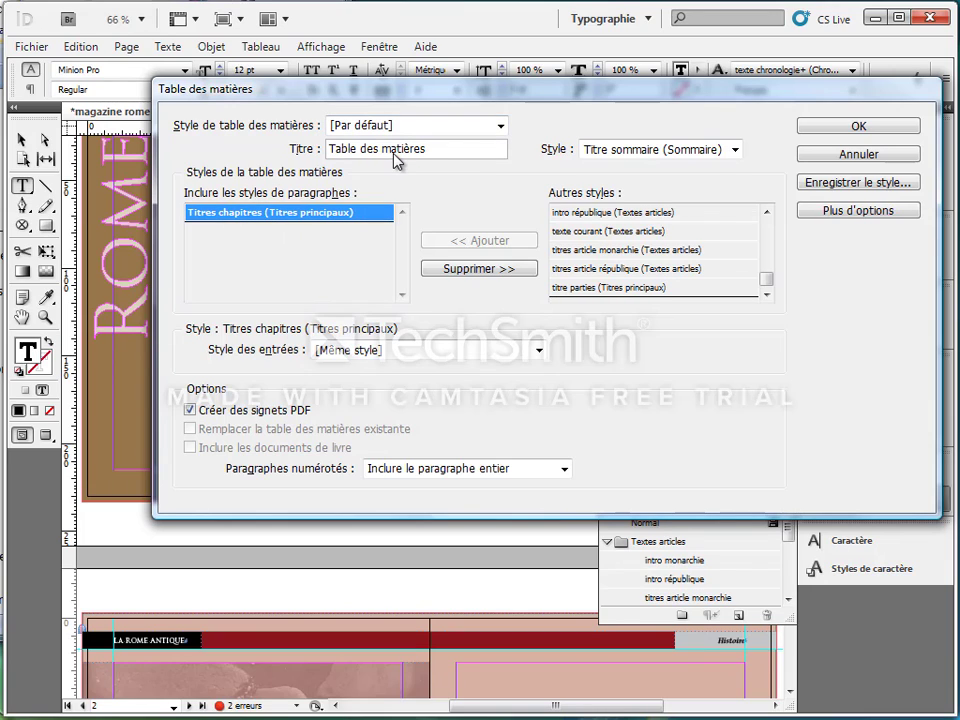
left_click(576, 289)
left_click(498, 244)
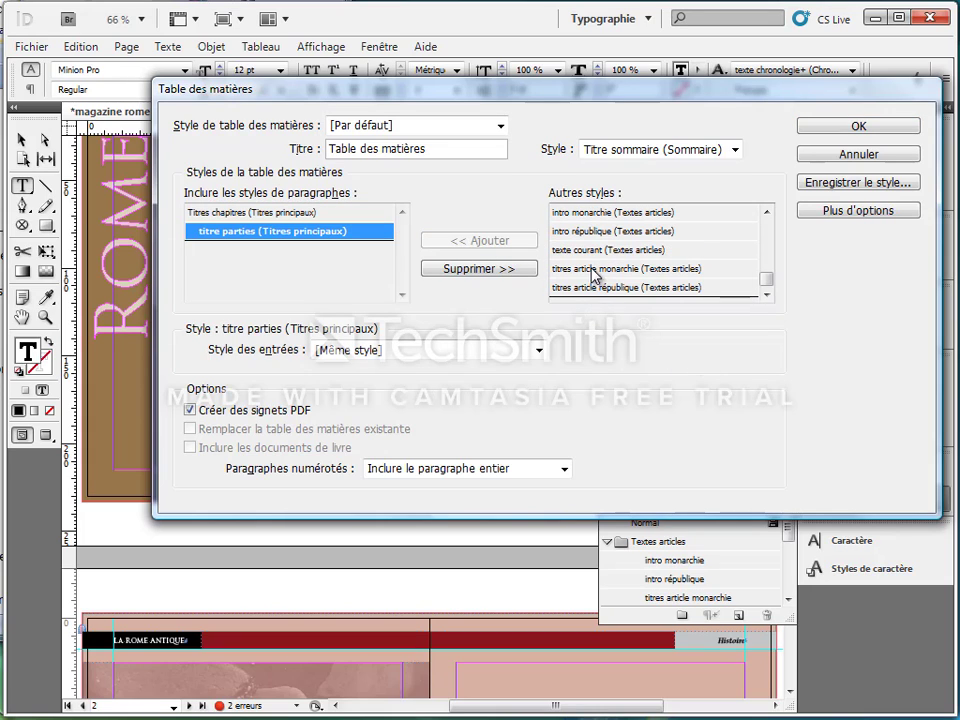
- Add the titres article monarchie and titres article république styles to the styles included in the table of contents
left_click(592, 270)
left_click(491, 241)
left_click(561, 287)
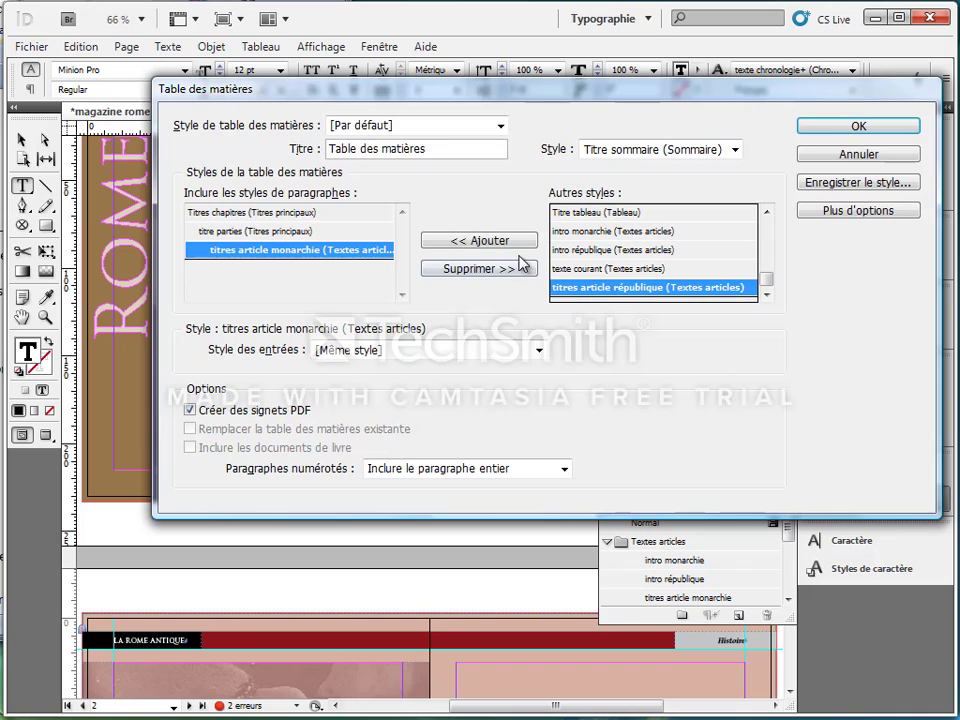
left_click(462, 243)
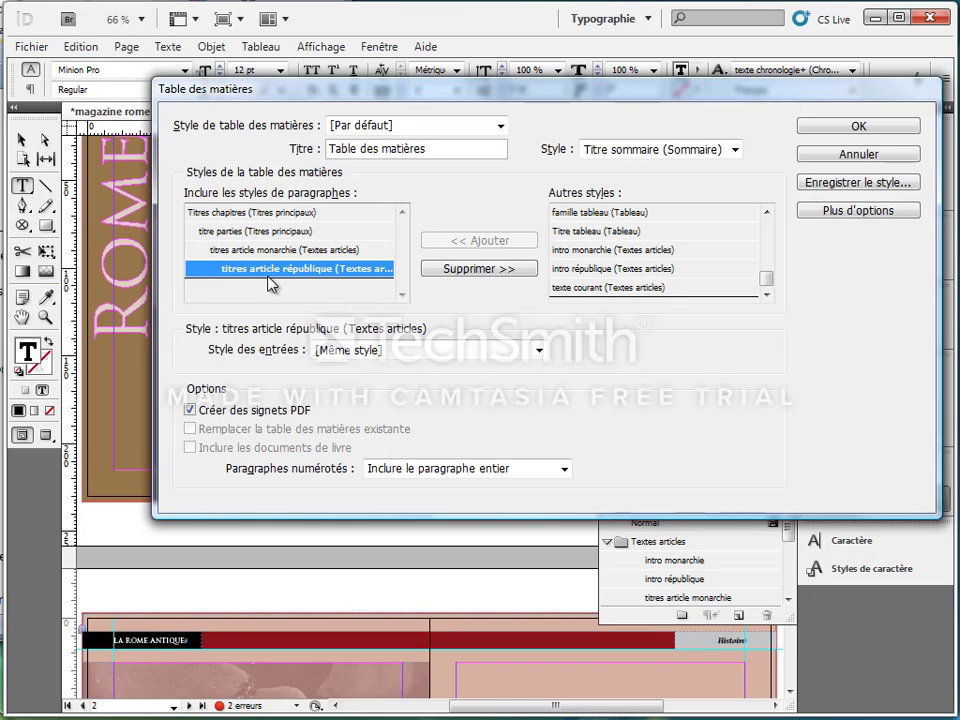
- Show the additional table of contents options and set the titres article république style to level 3
left_click(855, 212)
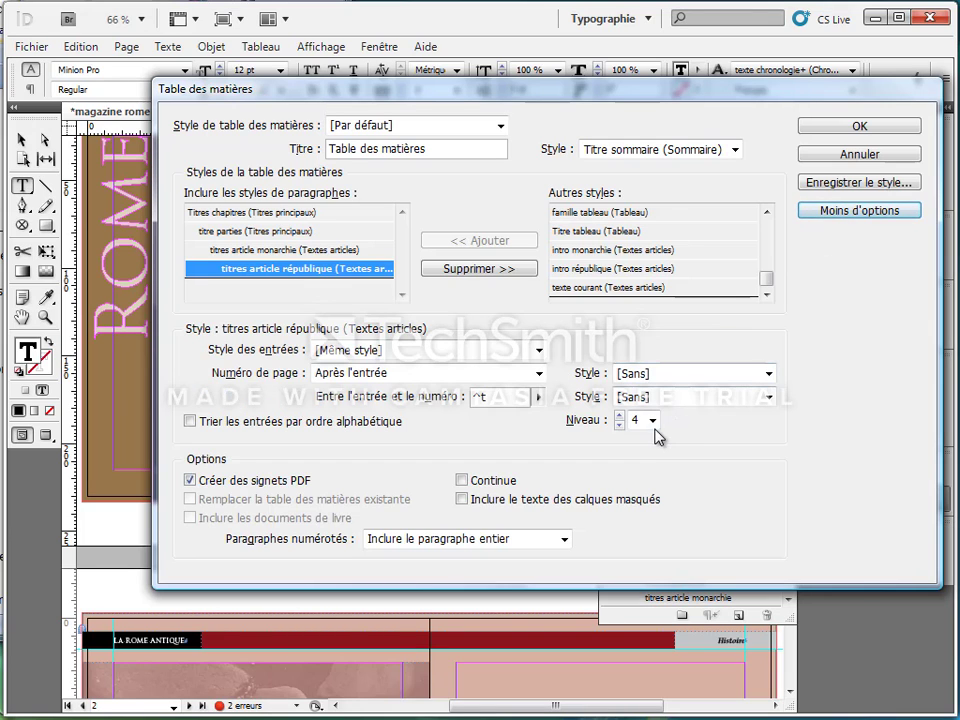
left_click(652, 423)
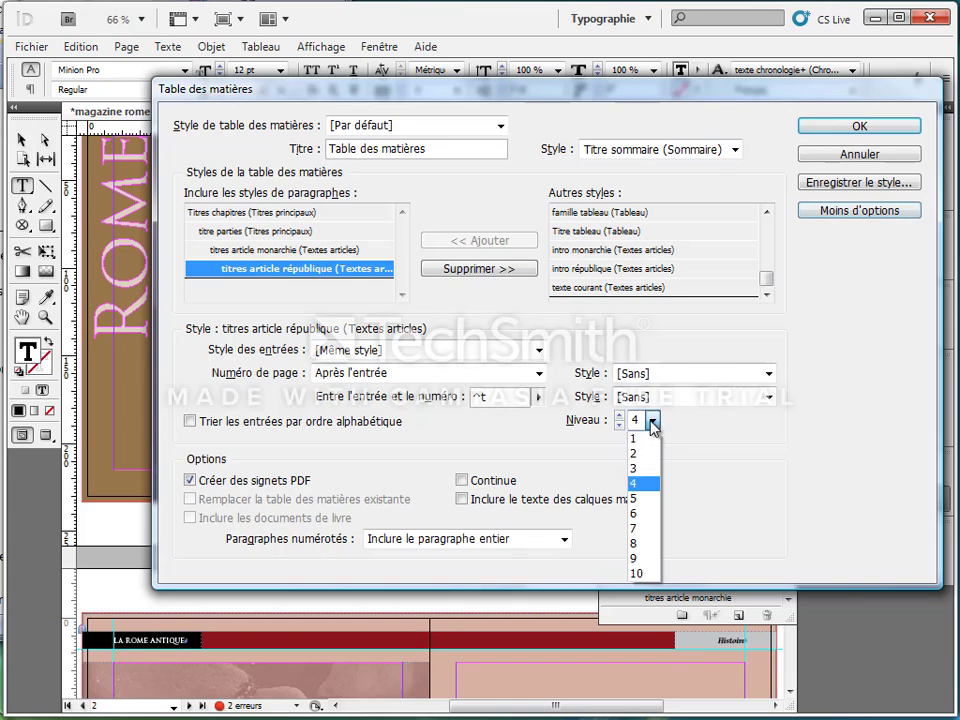
left_click(633, 468)
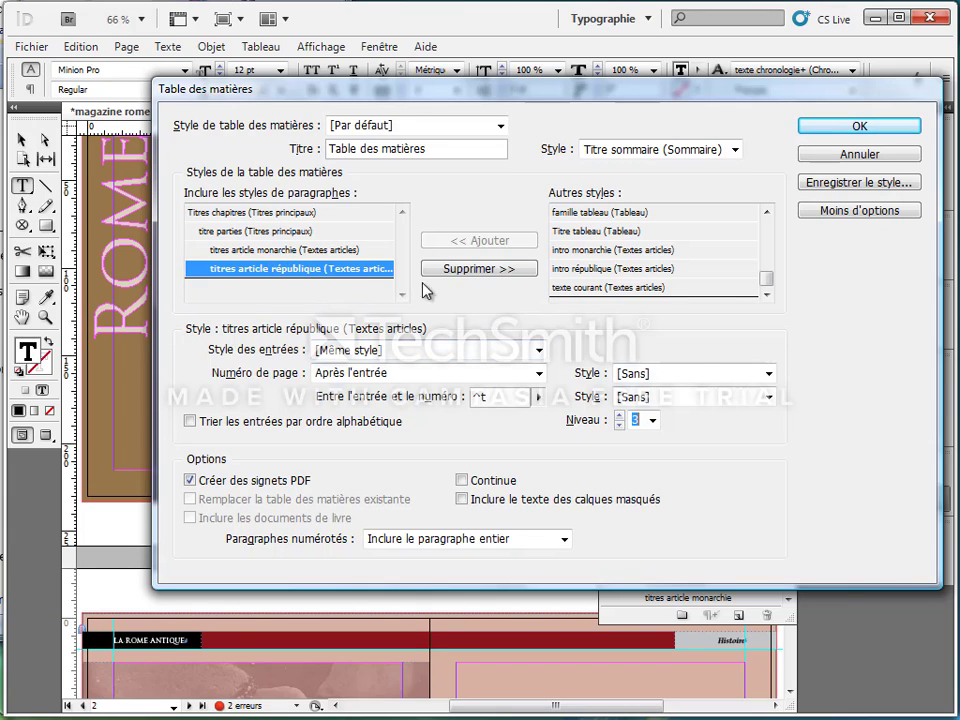
- Assign the Niveau 1 (Sommaire) entry style to the included Titres chapitres style
left_click(254, 213)
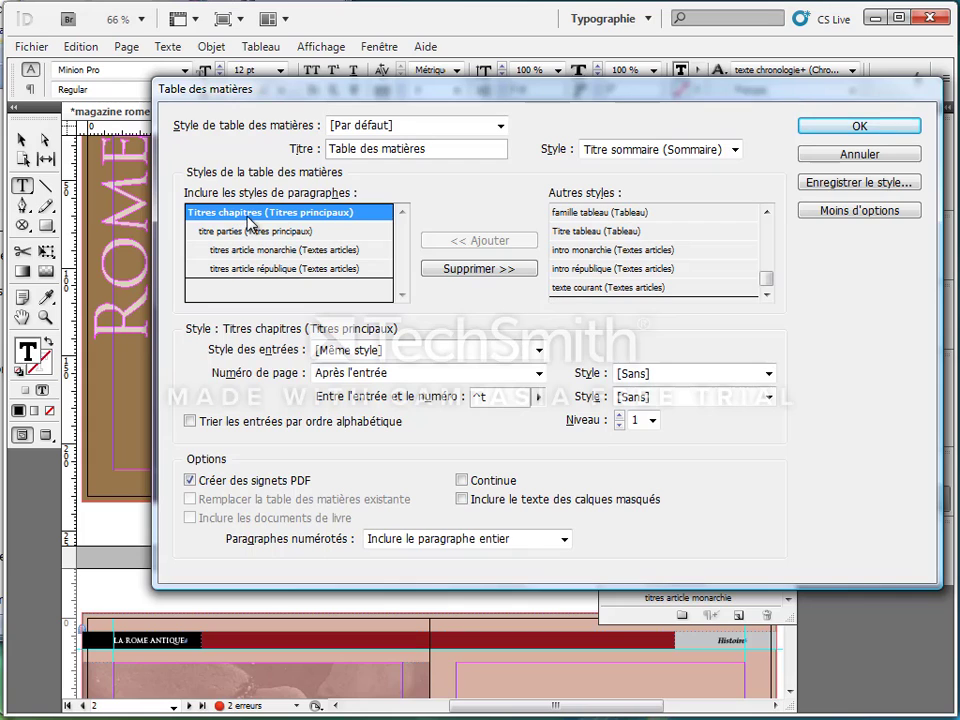
left_click(539, 353)
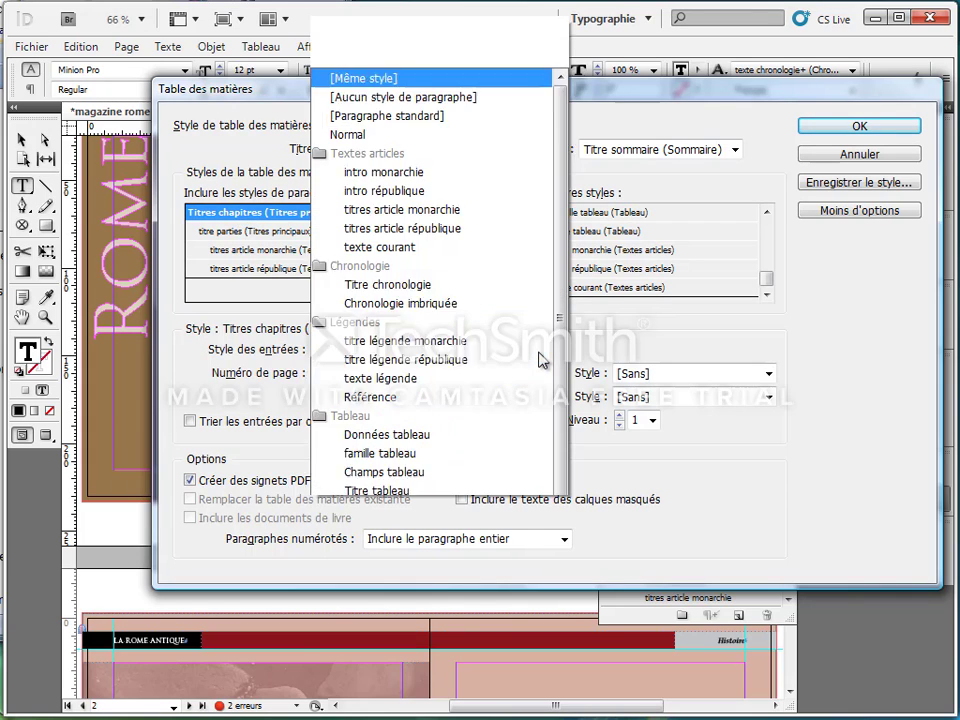
scroll(430, 400, "down", 3)
left_click(420, 467)
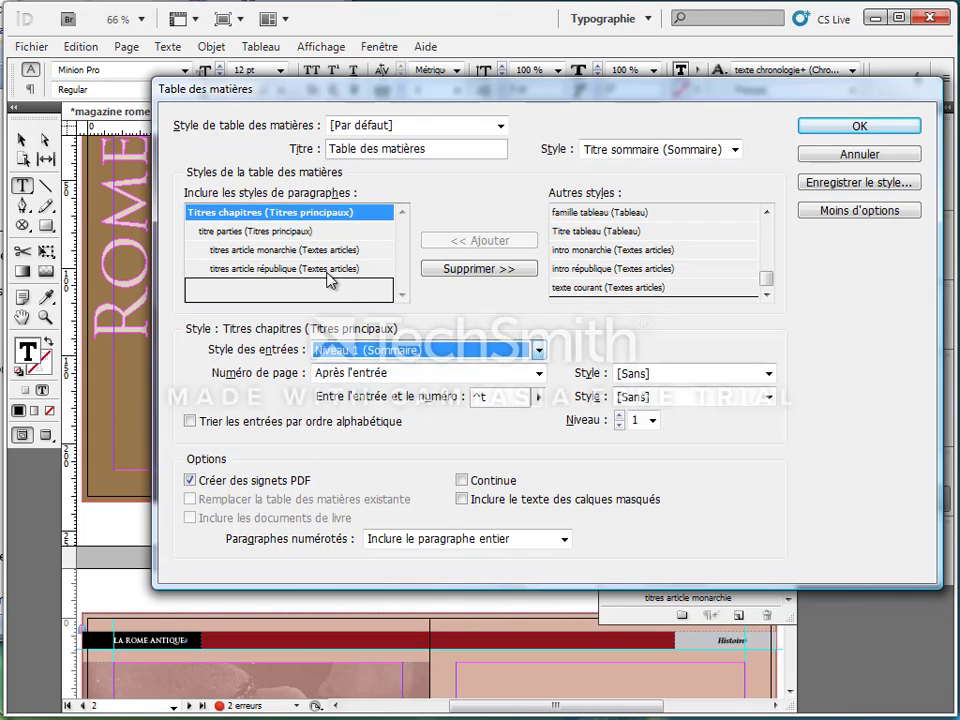
- Assign the Niveau 2 (Sommaire) entry style to the included titre parties style
left_click(285, 233)
left_click(530, 352)
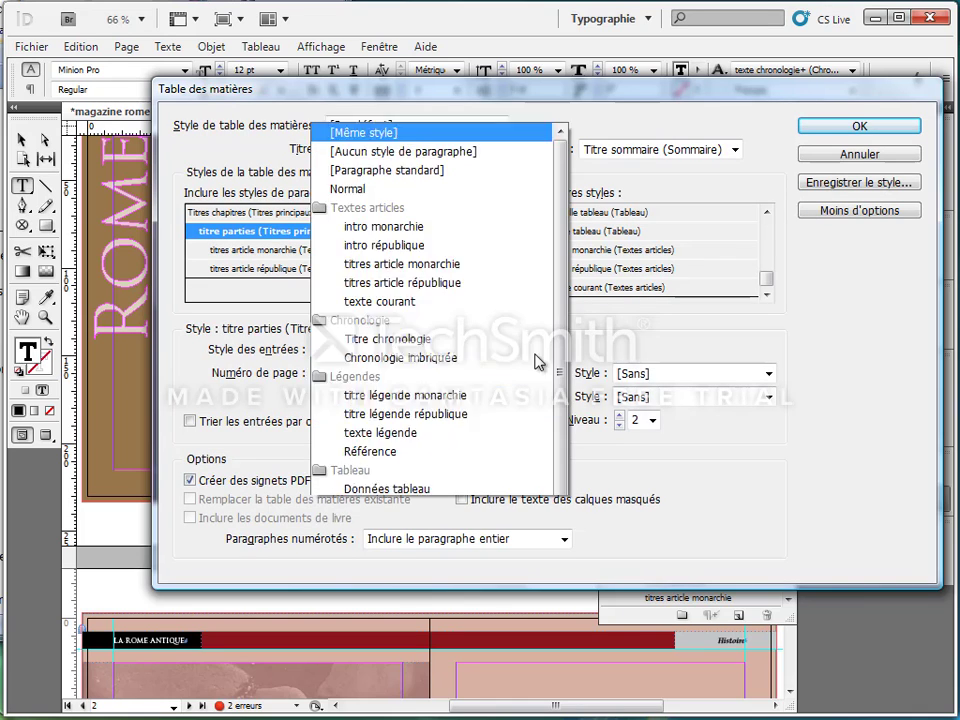
scroll(420, 420, "down", 3)
left_click(398, 484)
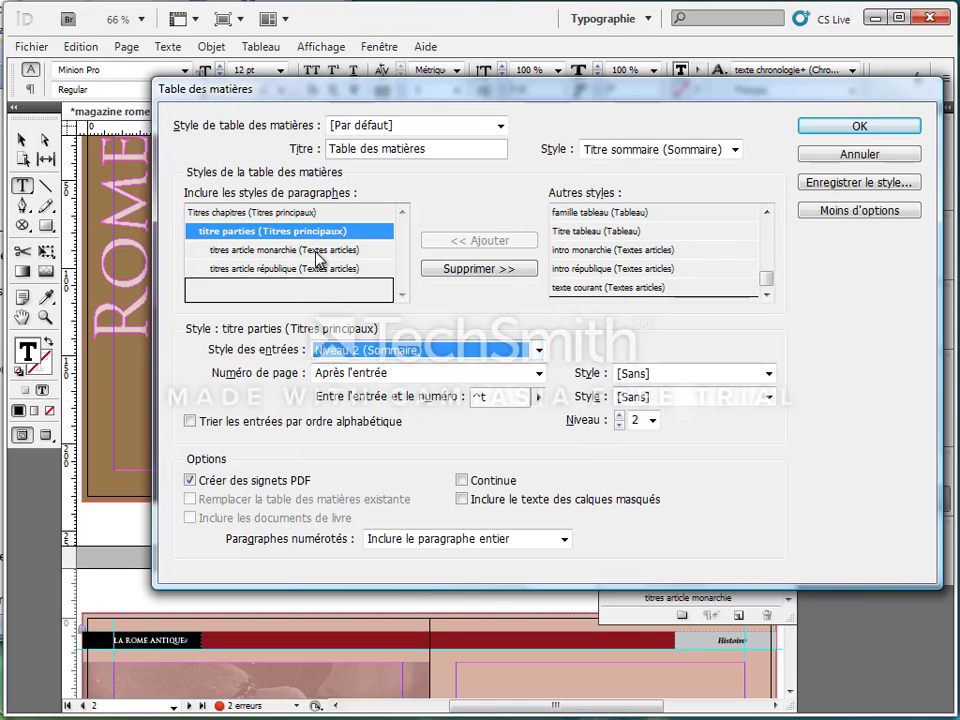
- Assign the Niveau 3 (Sommaire) entry style to both titres article monarchie and titres article république
left_click(400, 252)
left_click(539, 350)
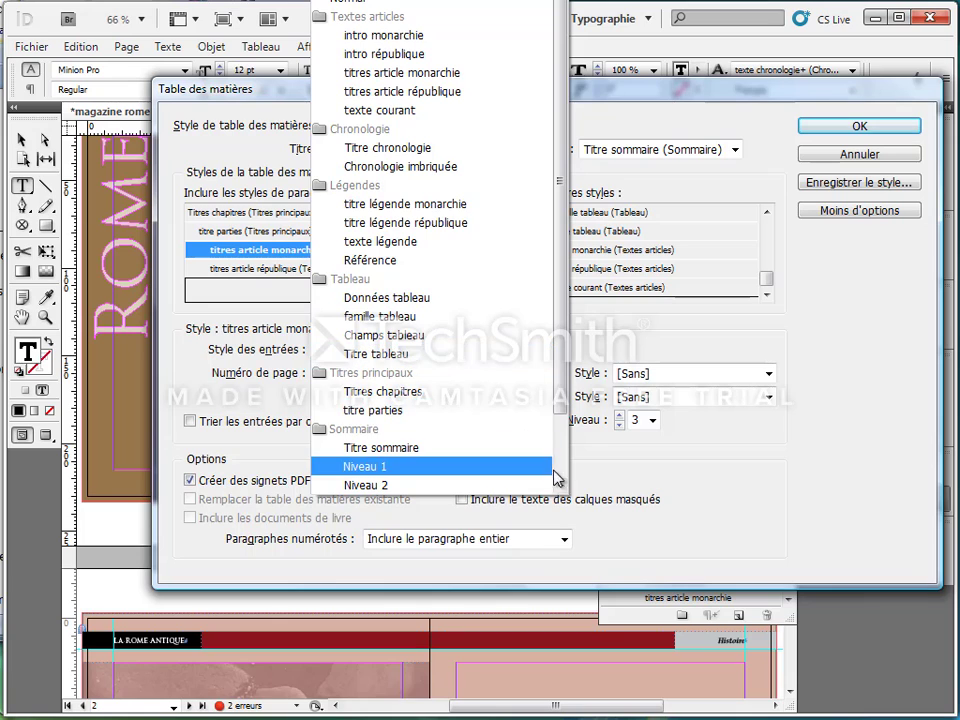
scroll(525, 475, "down", 1)
left_click(527, 487)
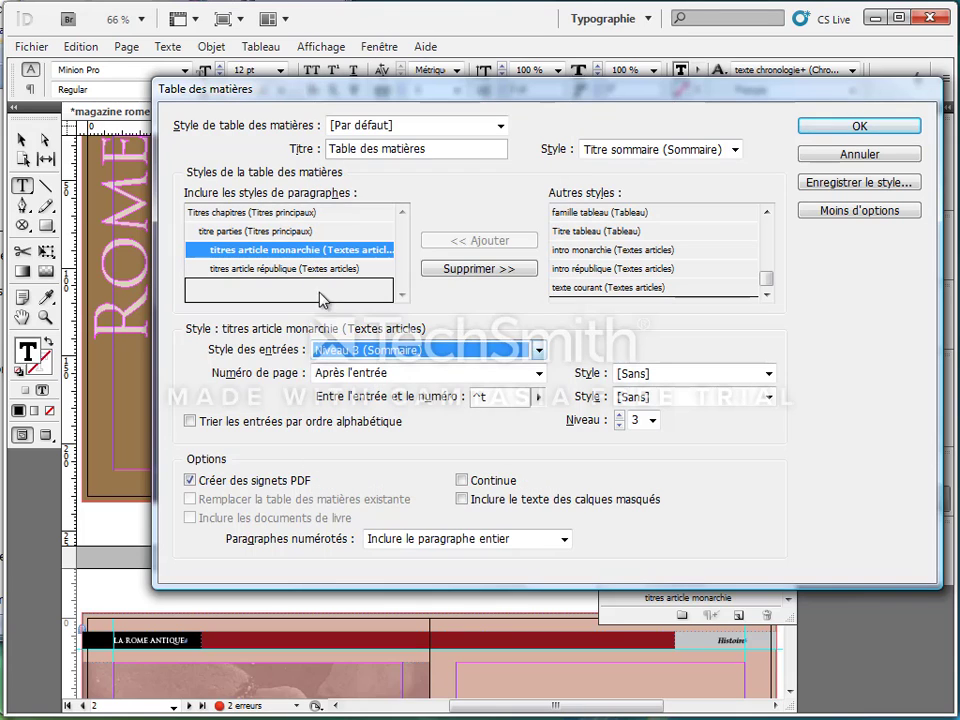
left_click(381, 270)
left_click(539, 351)
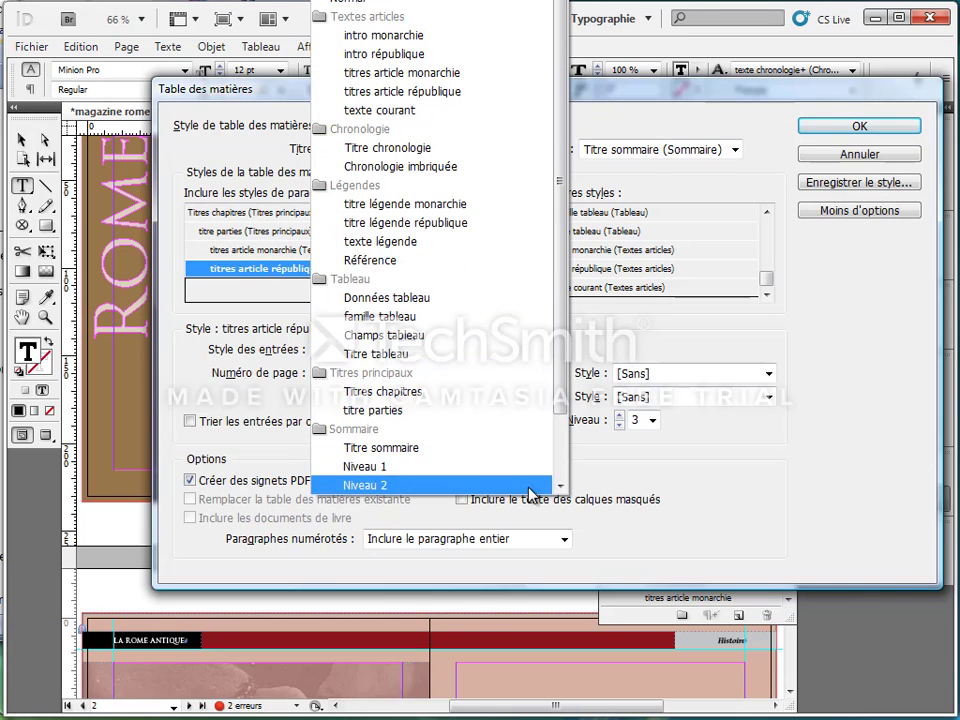
scroll(461, 470, "down", 2)
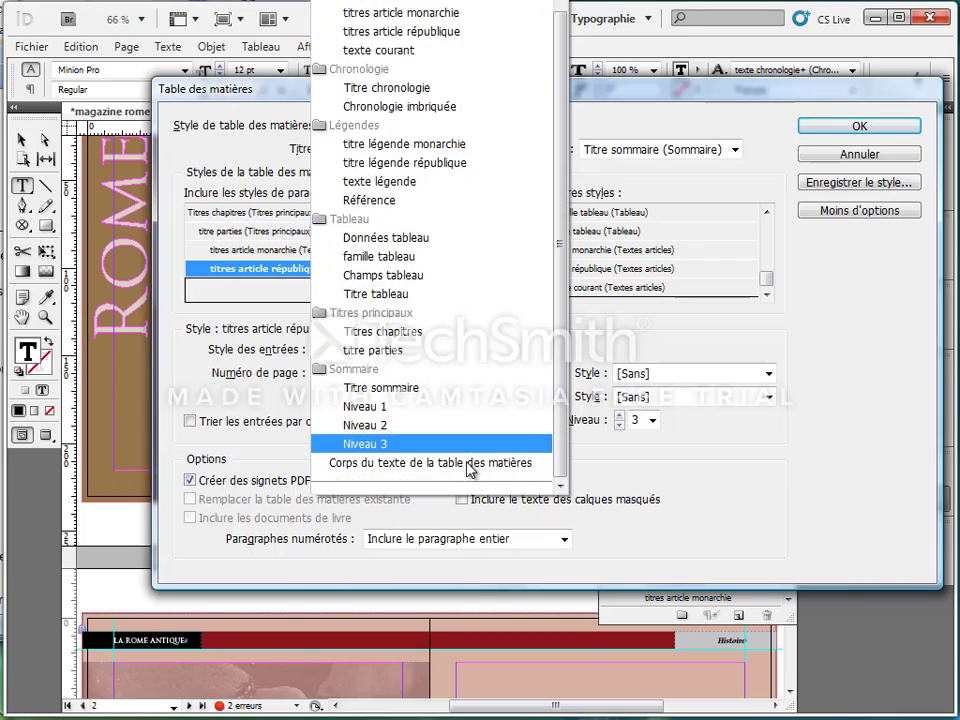
left_click(461, 466)
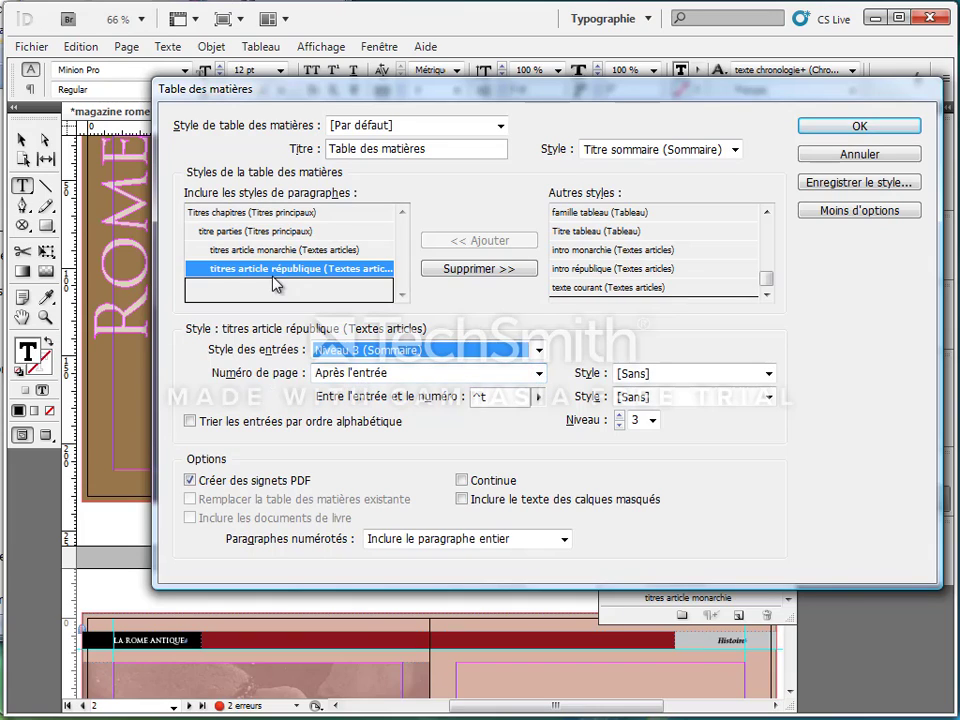
- Set the page number option to Aucun numéro de page for titres article monarchie and titres article république
left_click(538, 375)
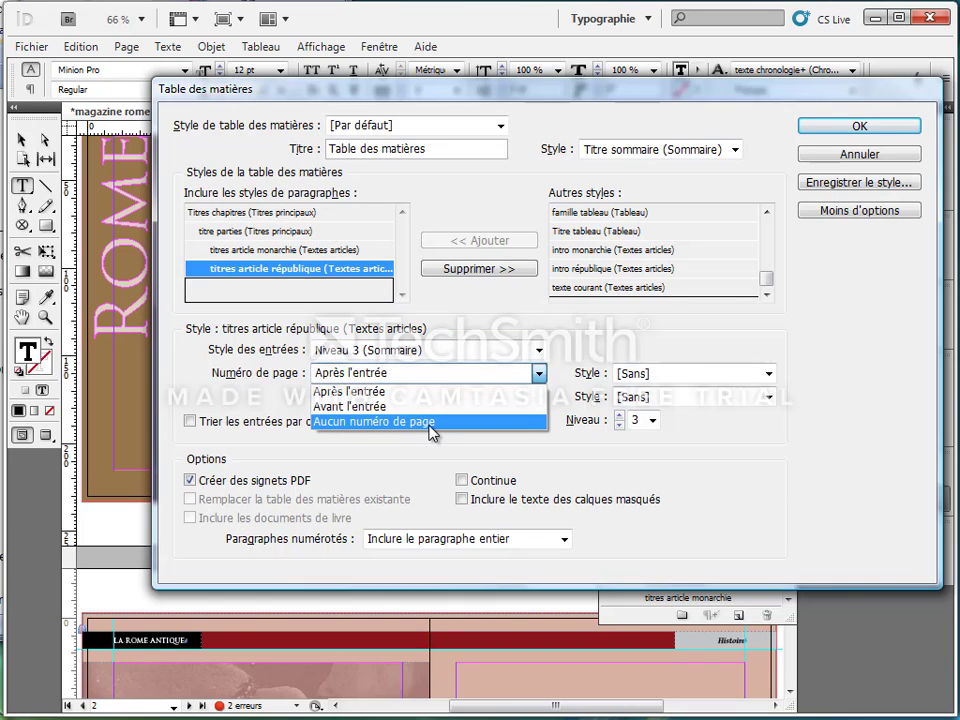
left_click(257, 217)
left_click(257, 217)
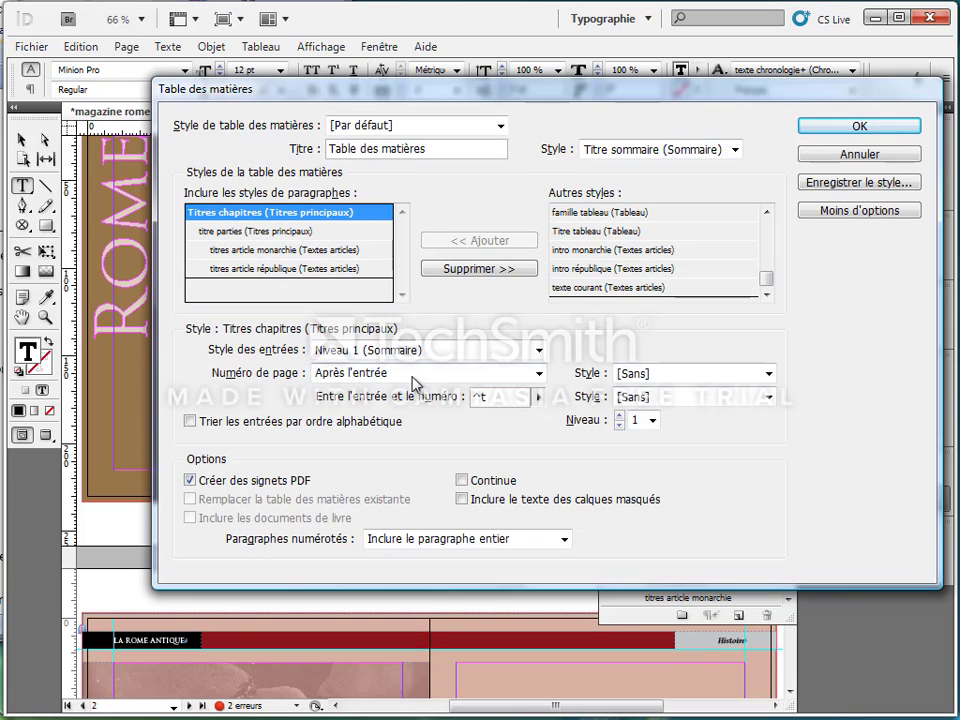
left_click(257, 231)
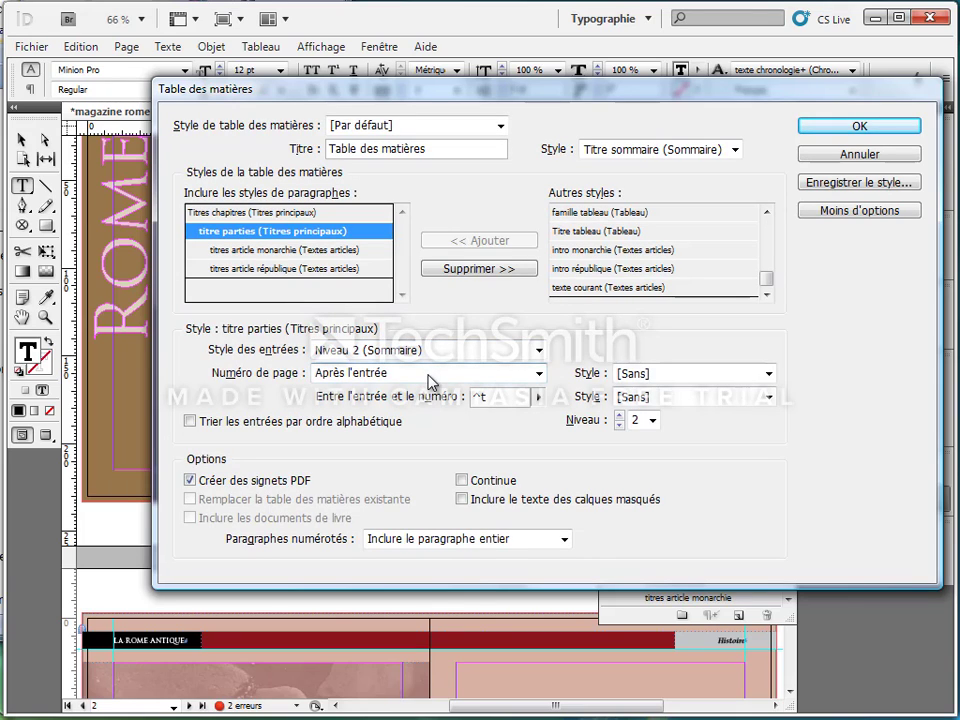
left_click(380, 250)
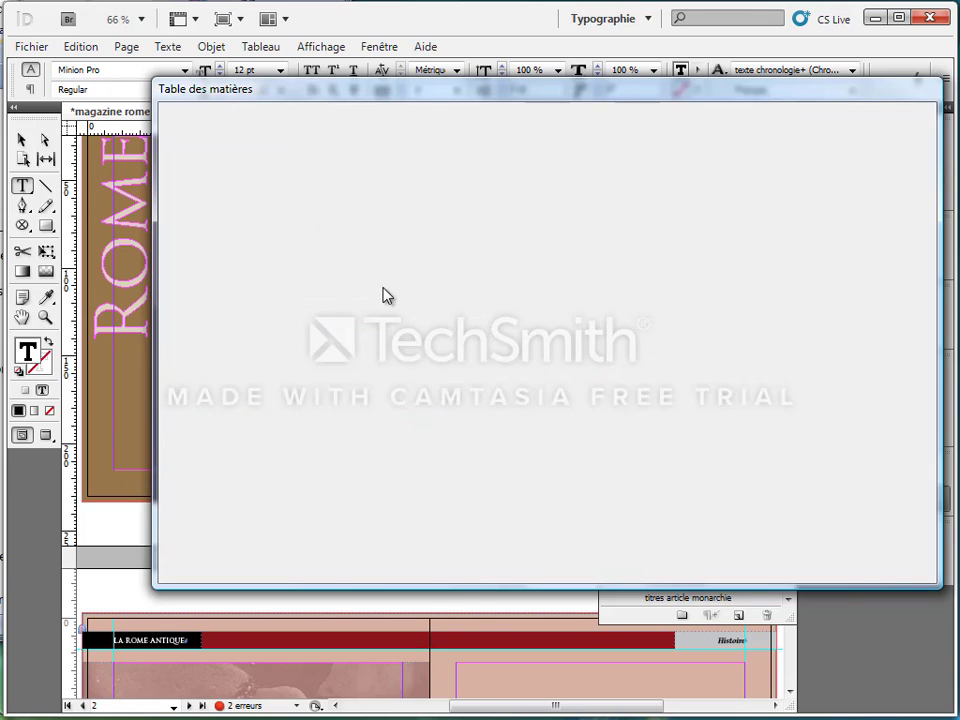
left_click(539, 375)
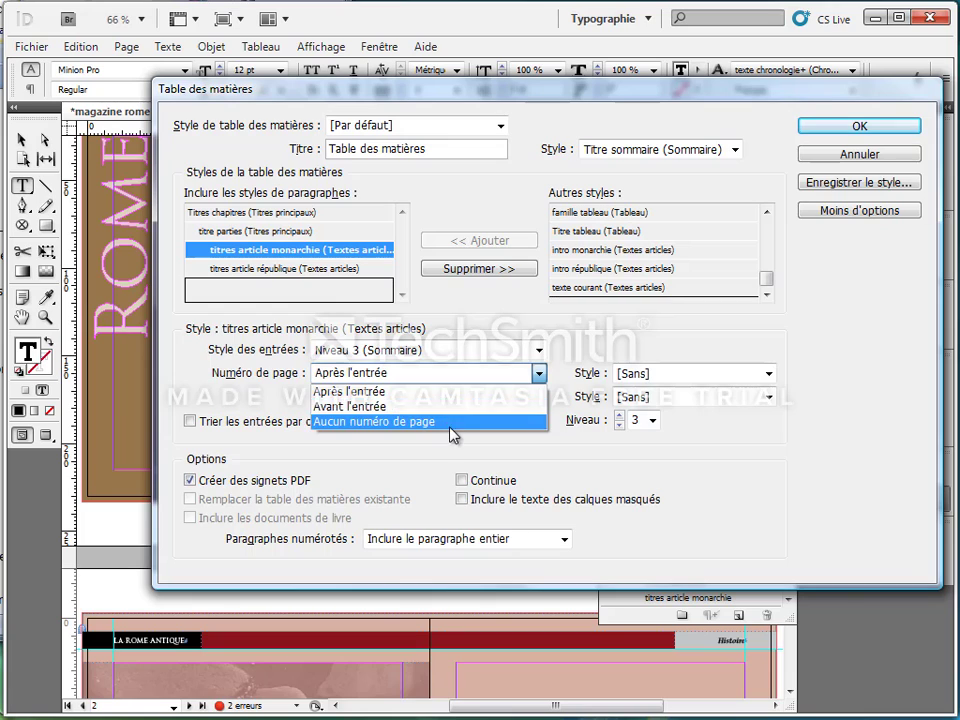
left_click(375, 420)
left_click(300, 268)
left_click(539, 373)
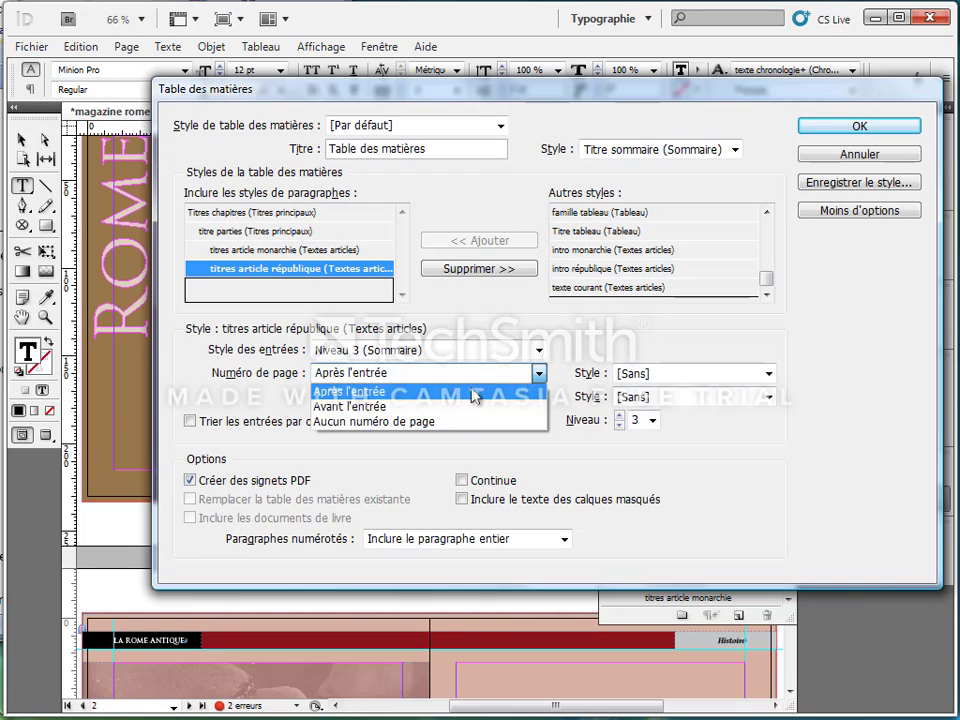
left_click(433, 422)
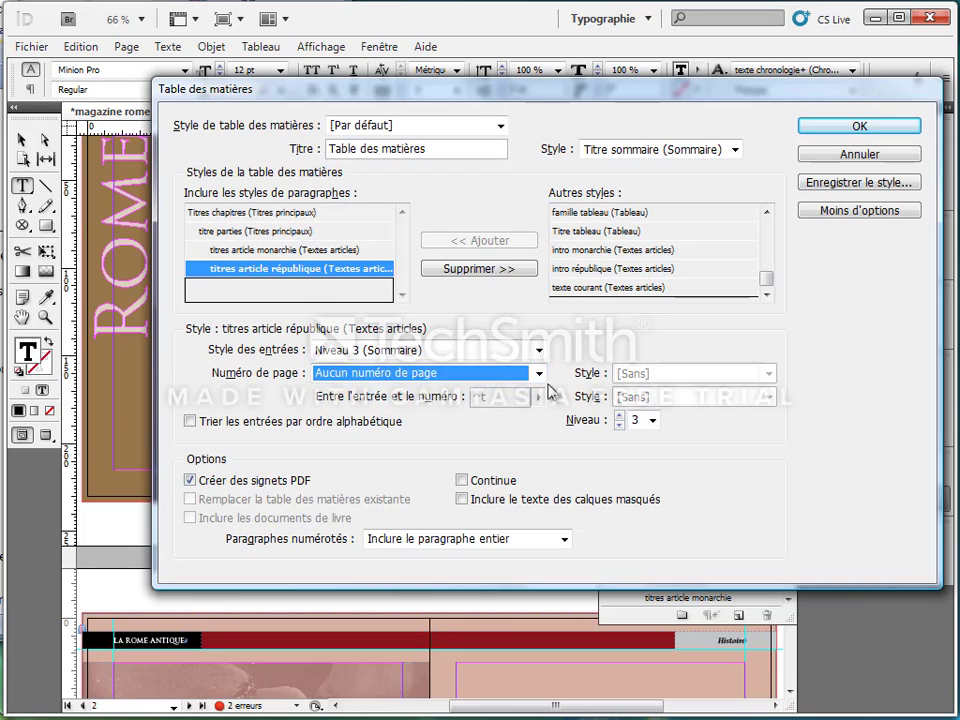
left_click(285, 232)
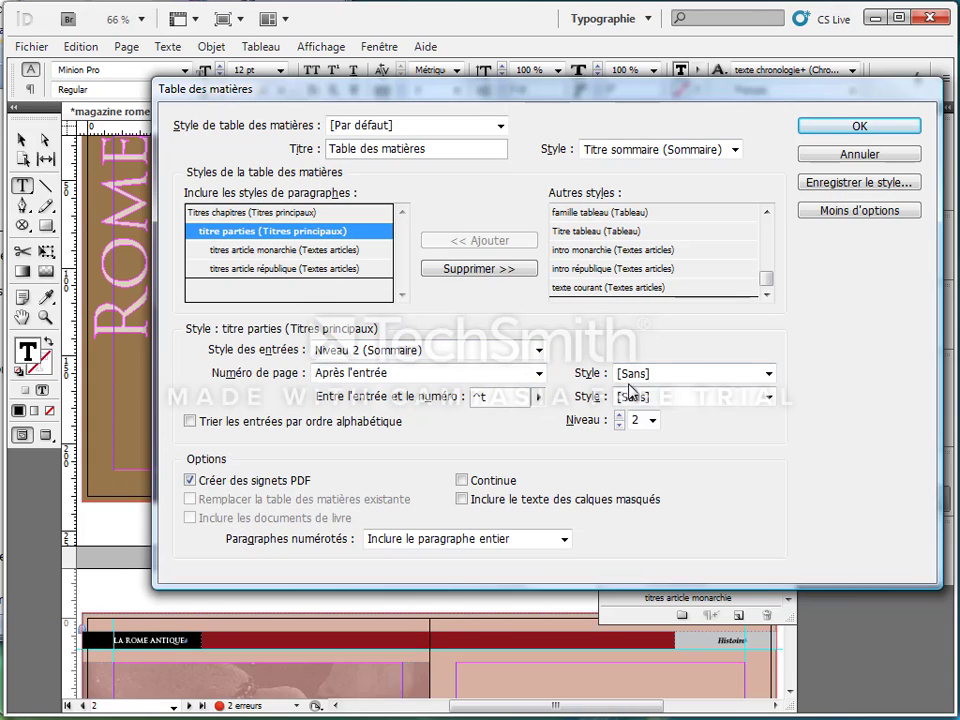
left_click(660, 376)
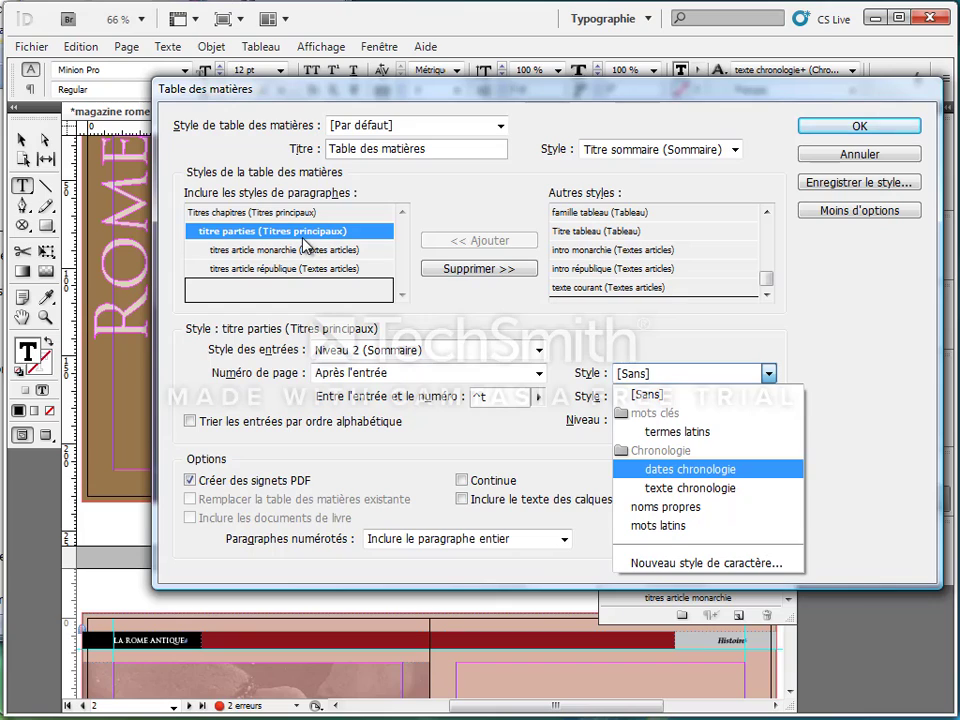
left_click(610, 345)
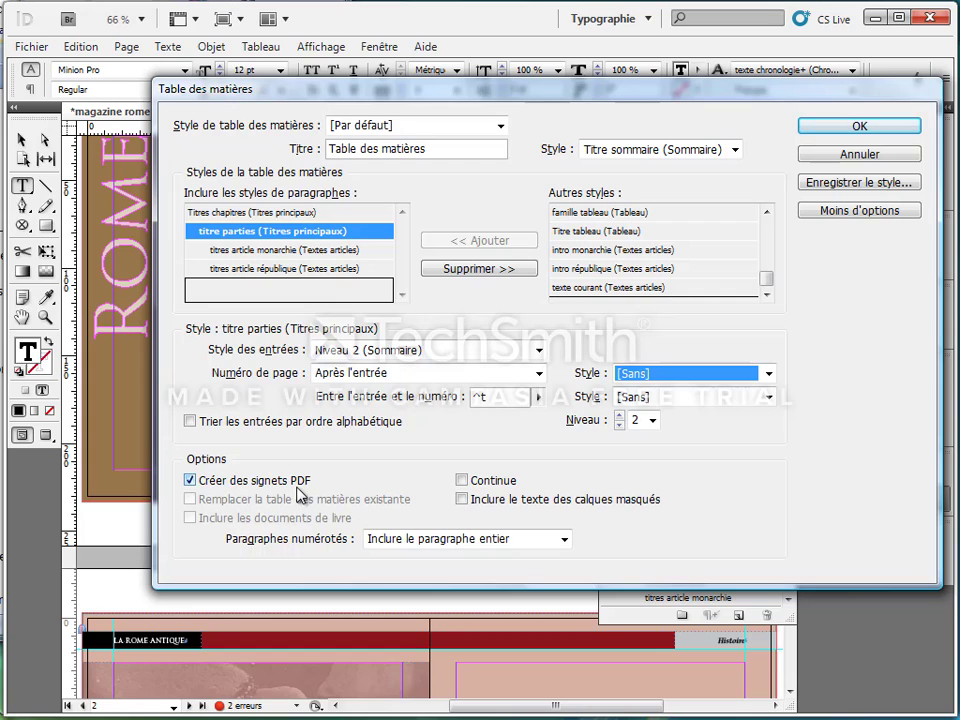
- Generate the table of contents, including the items found in overset text
left_click(853, 130)
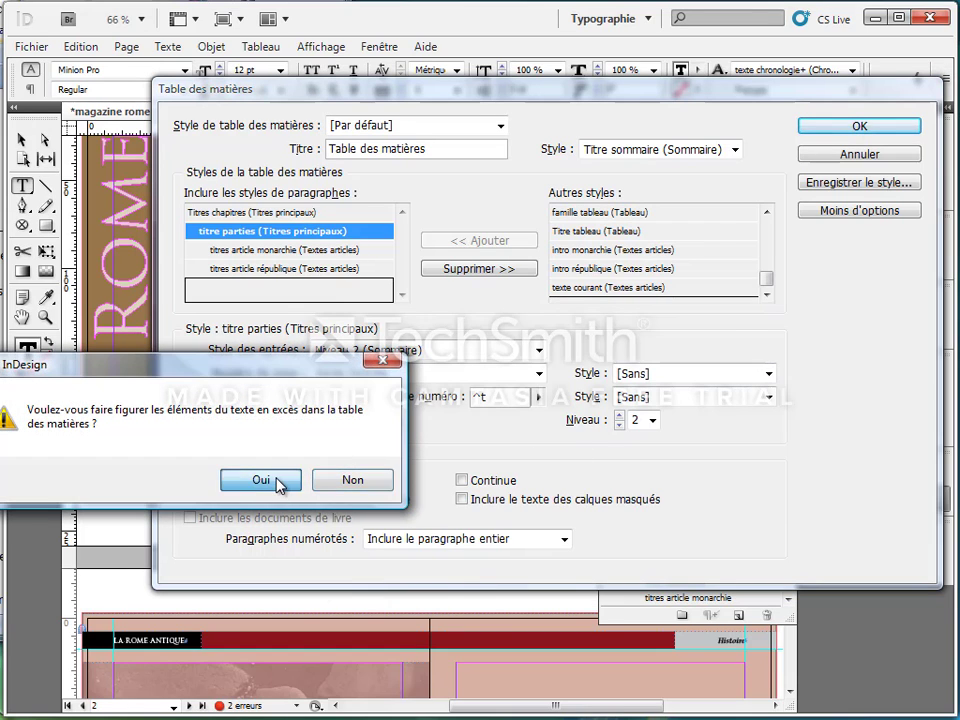
left_click(262, 480)
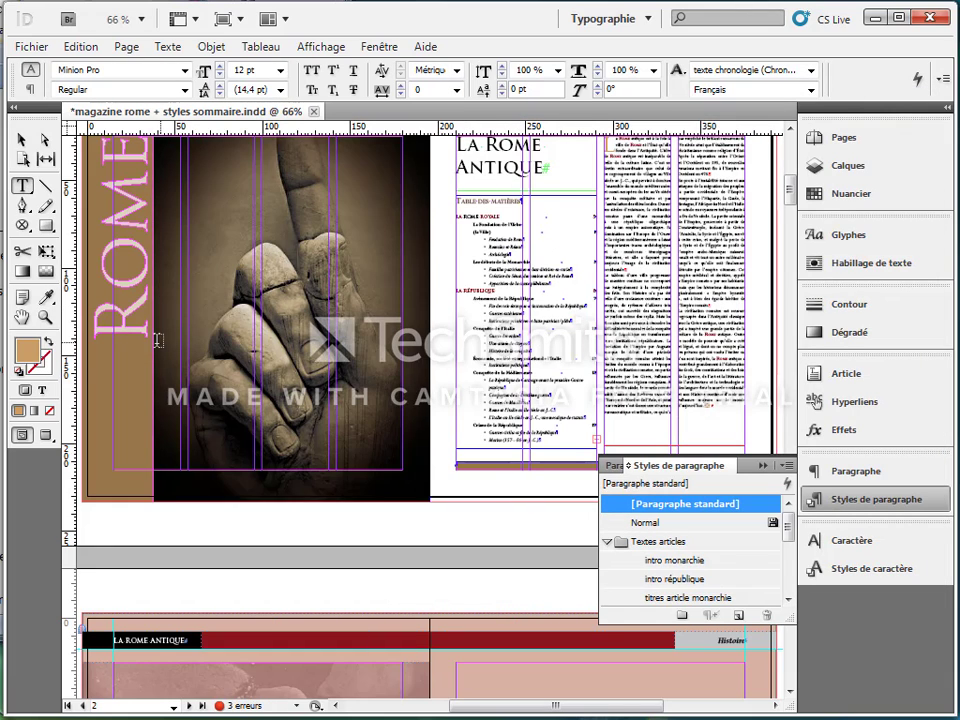
- Move the table of contents frame up to Y 50.4 mm and extend its lower edge to a height of about 156.6 mm
left_click(45, 318)
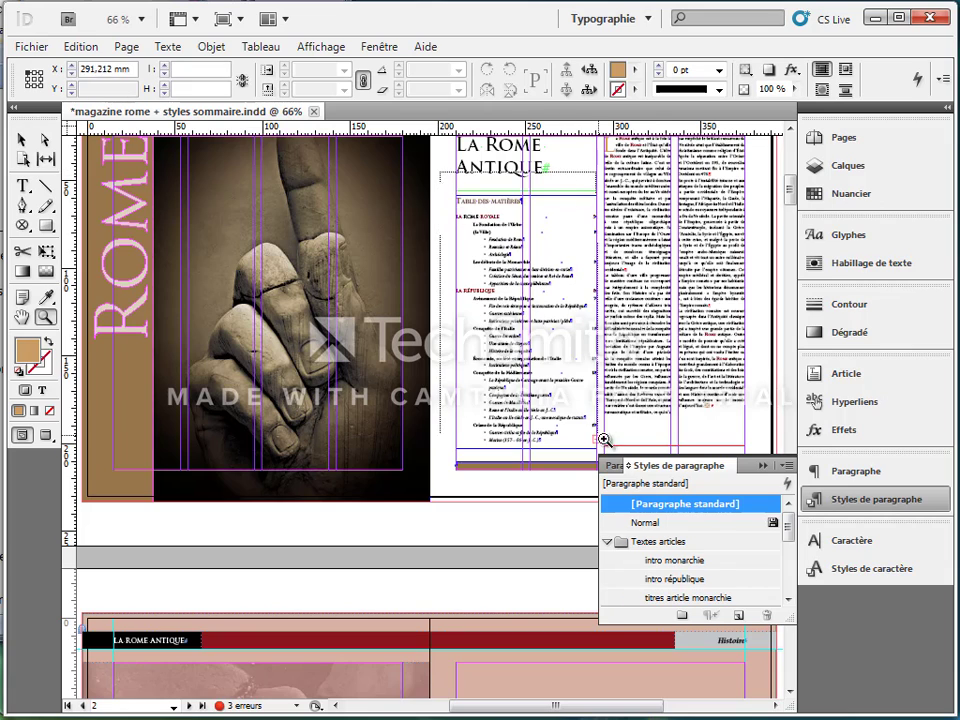
left_click_drag(440, 171, 651, 489)
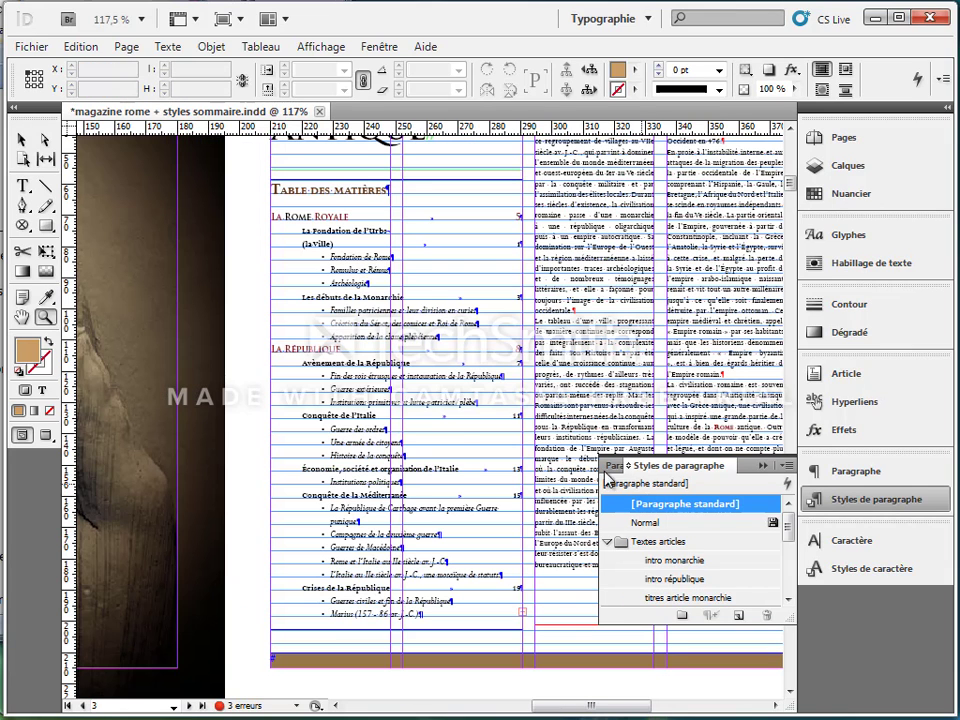
left_click(23, 145)
left_click(392, 632)
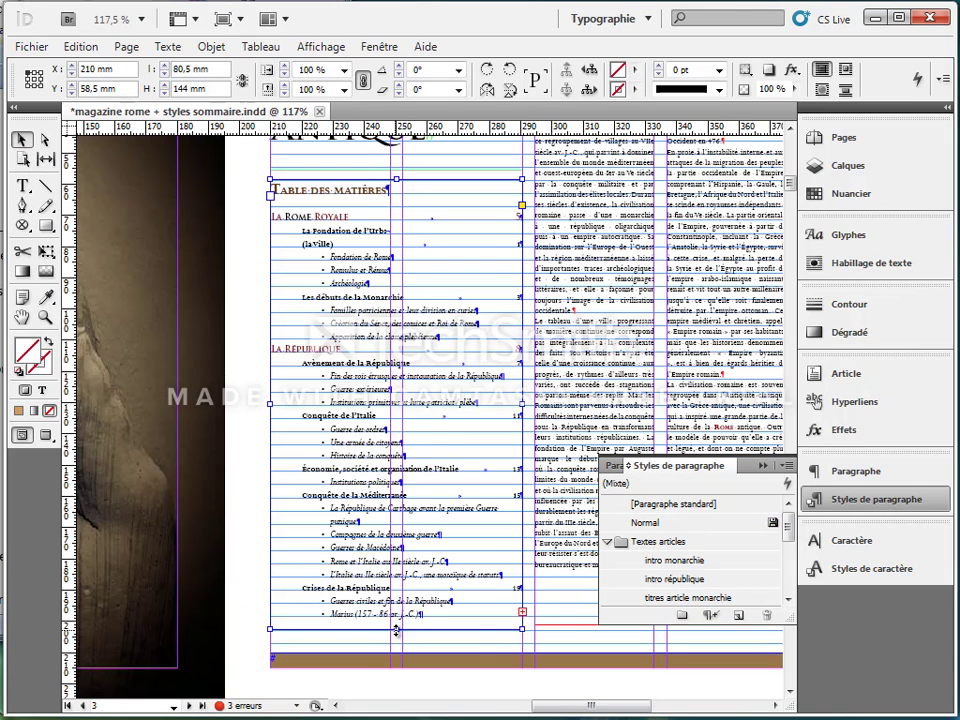
left_click_drag(396, 628, 395, 660)
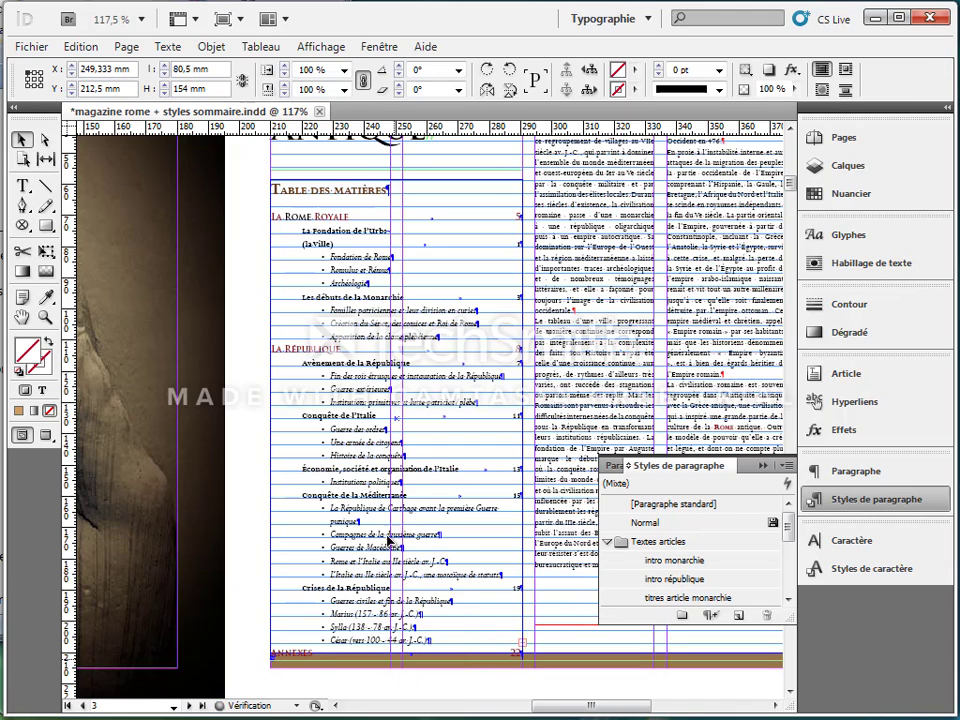
left_click_drag(381, 411, 396, 377)
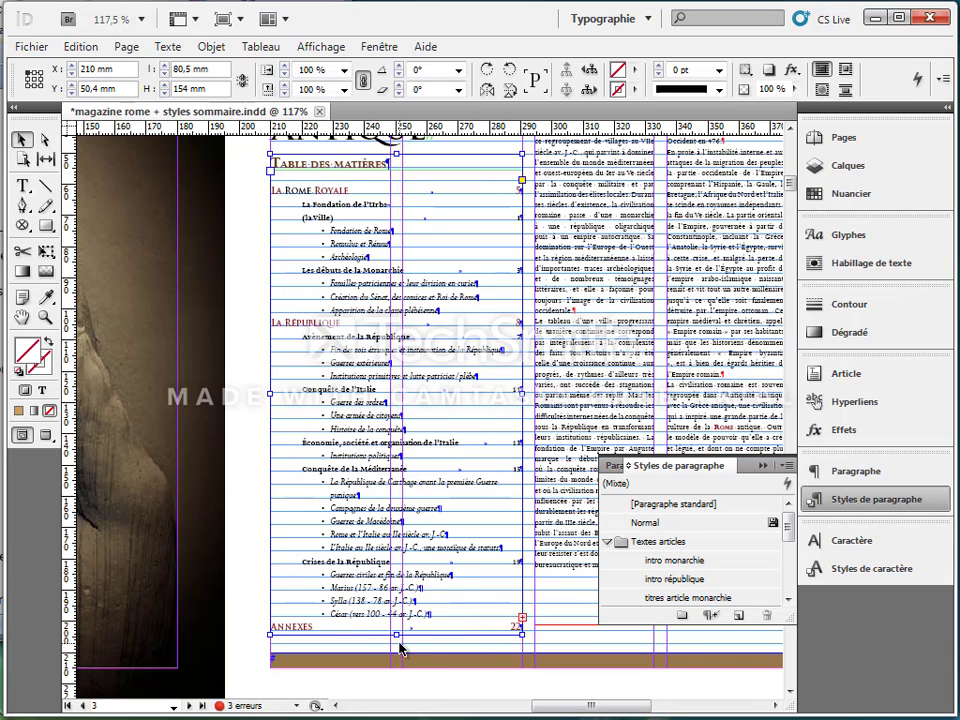
left_click_drag(397, 633, 399, 642)
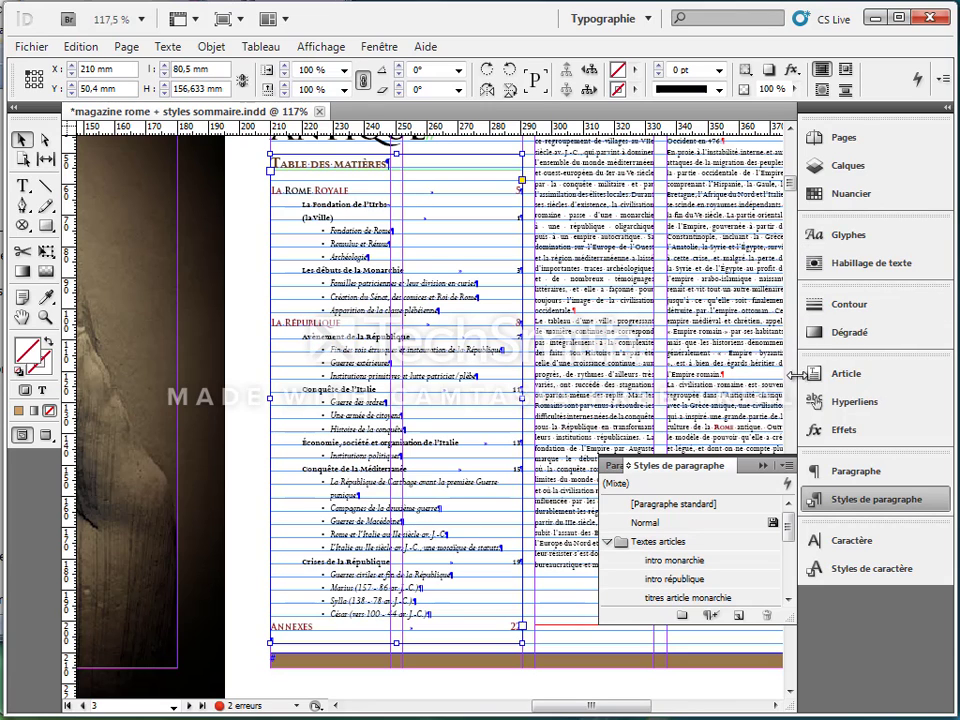
scroll(790, 415, "up", 10)
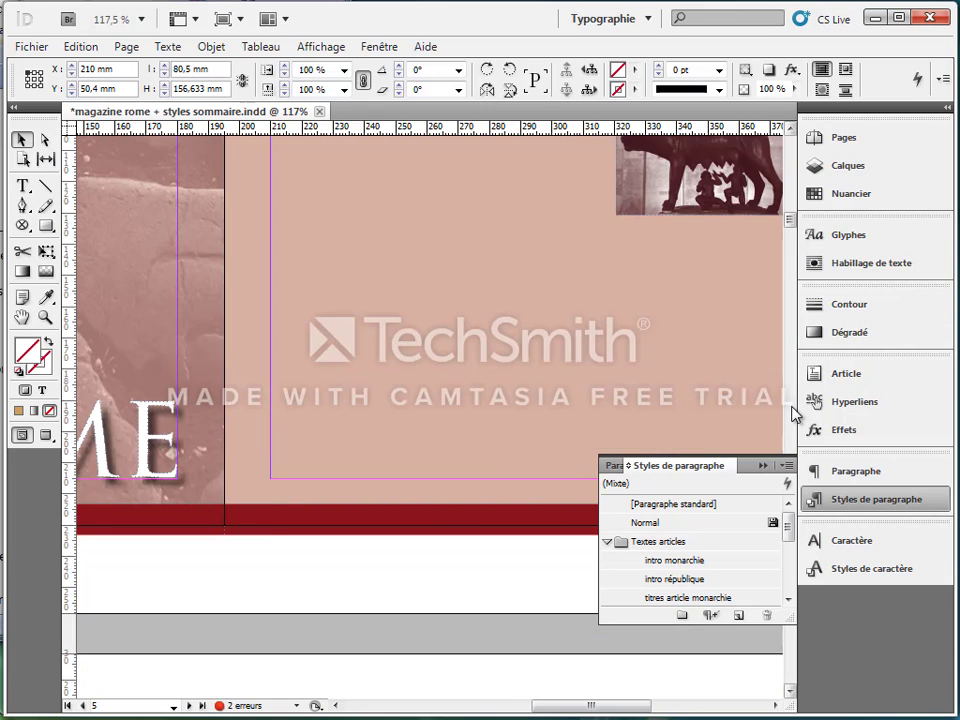
scroll(793, 414, "up", 5)
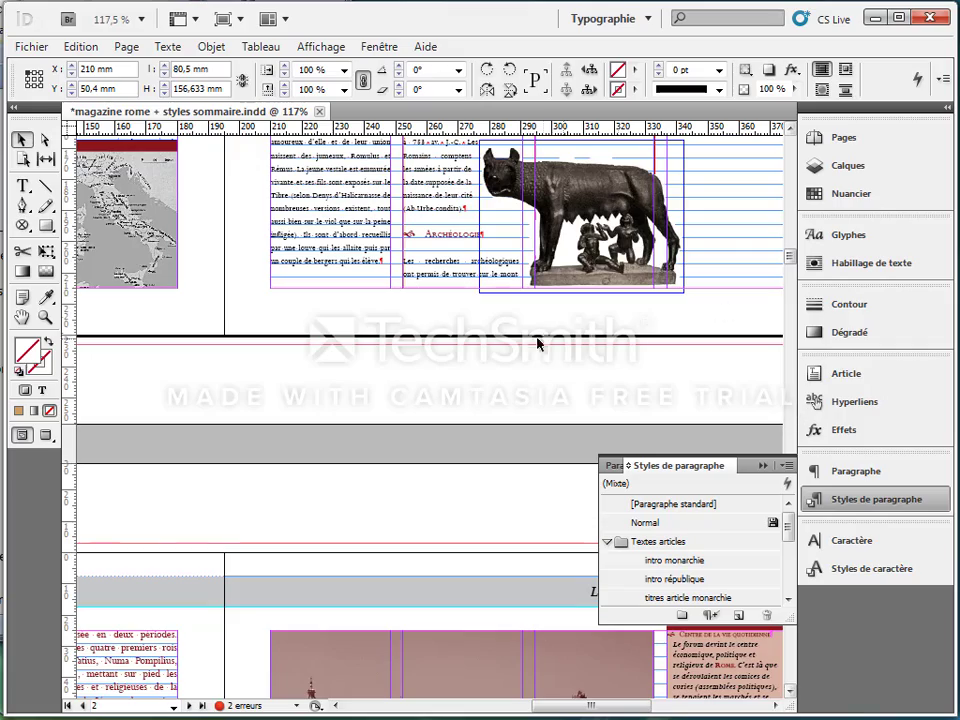
left_click_drag(793, 255, 790, 177)
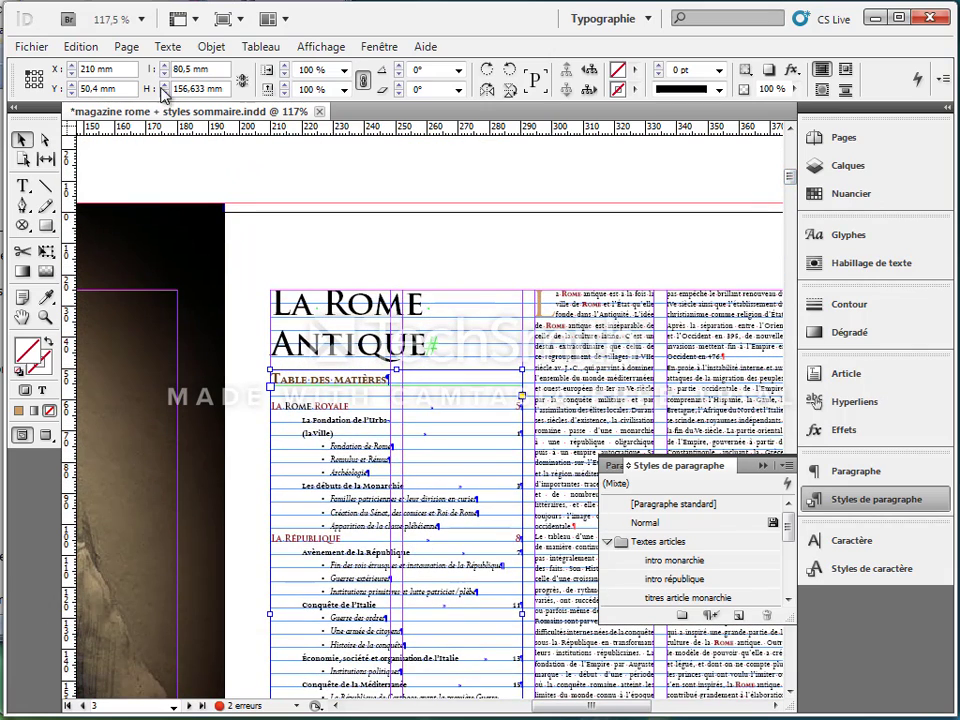
- Show the document's page layout and table of contents commands
left_click(133, 48)
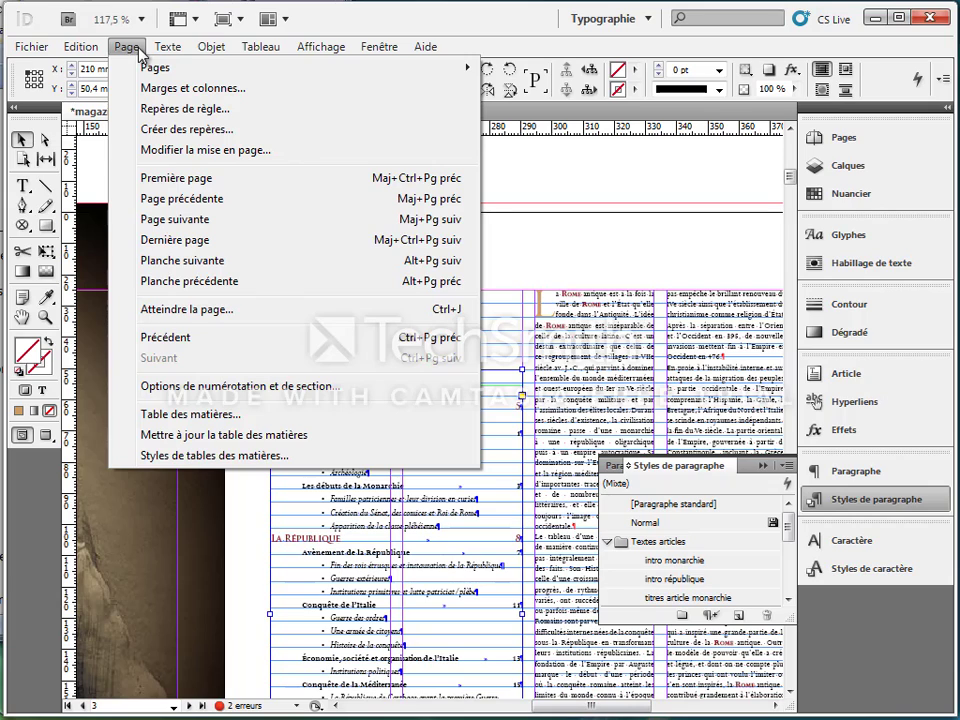